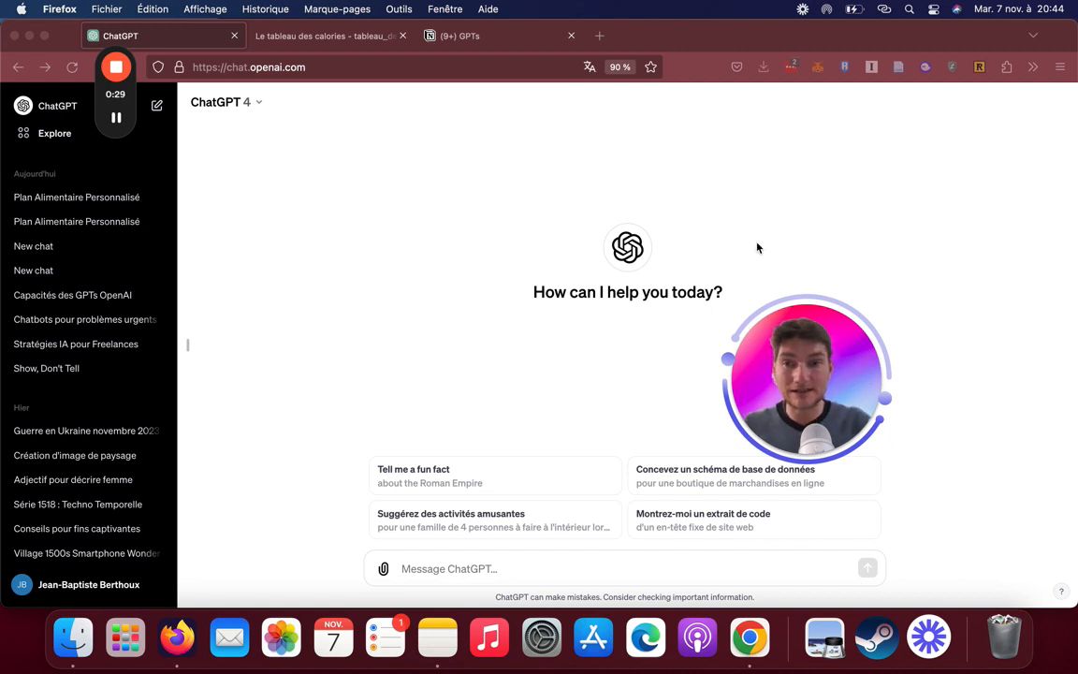
Browse the available GPTs on the Explore page and start creating a new GPT
left_click(60, 151)
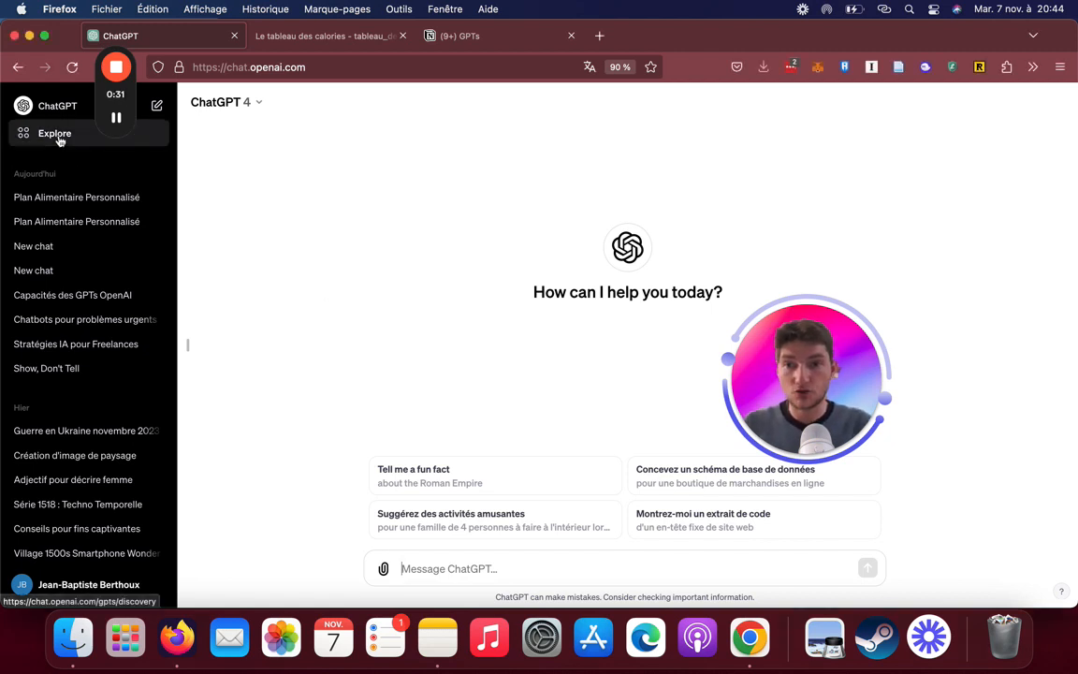
left_click(58, 138)
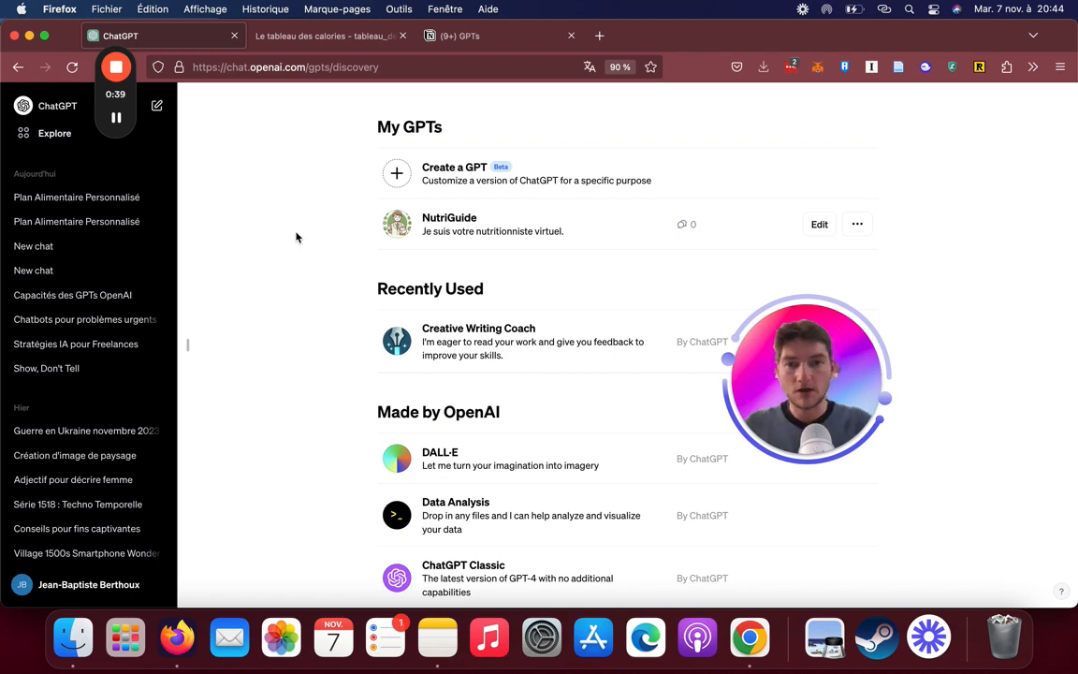
scroll(529, 351, "down", 10)
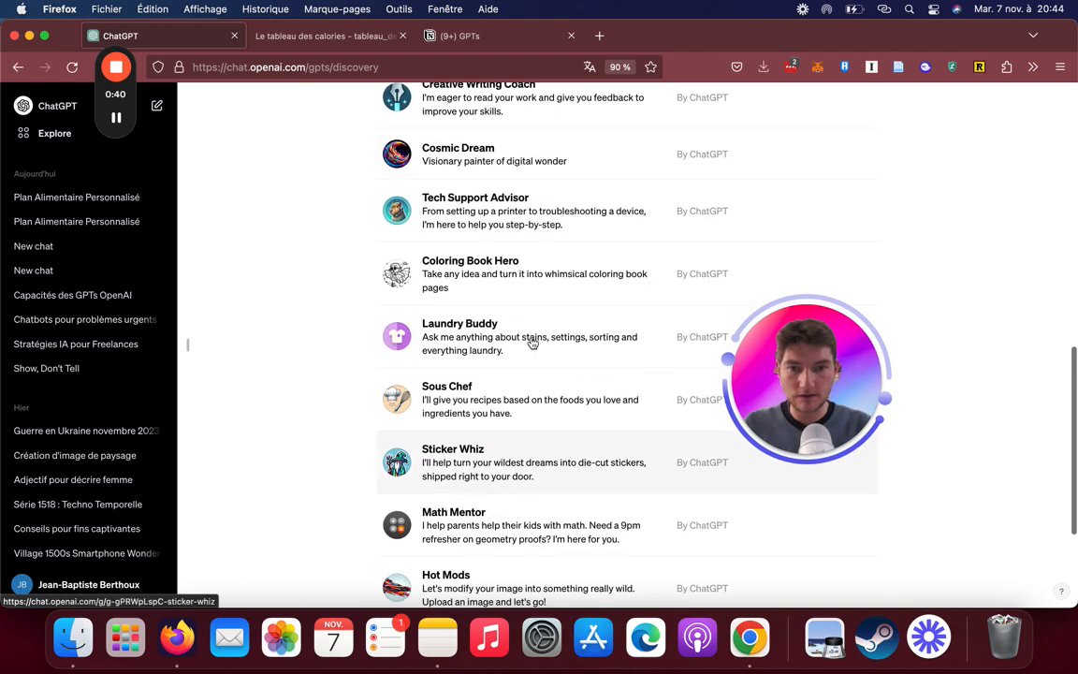
scroll(524, 426, "up", 7)
scroll(520, 470, "down", 10)
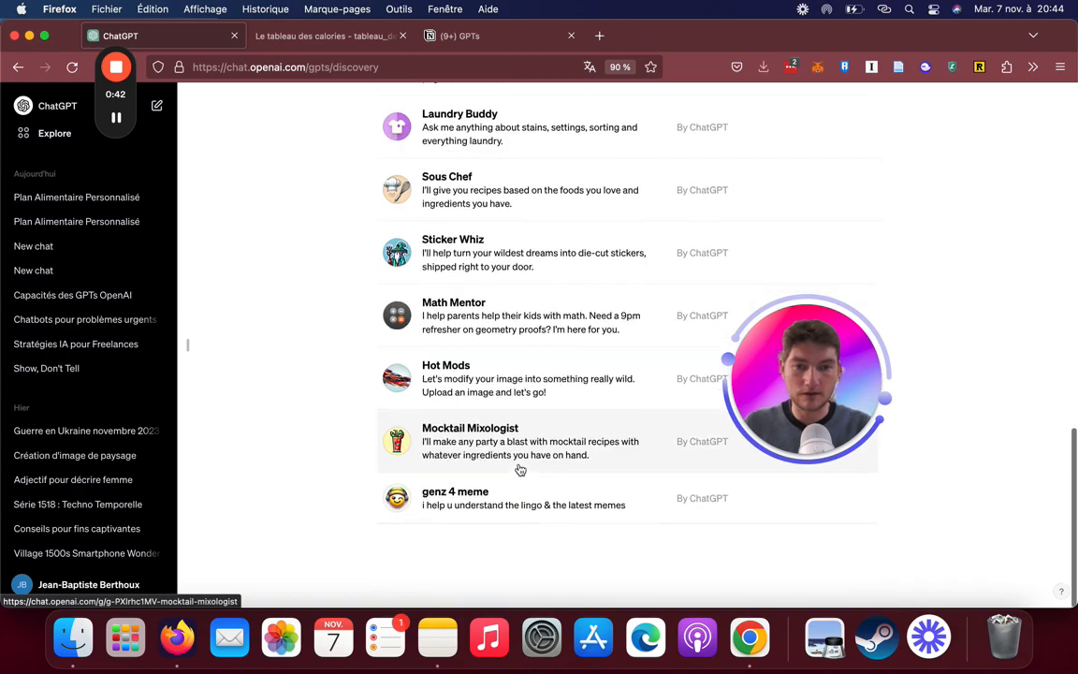
scroll(520, 470, "up", 13)
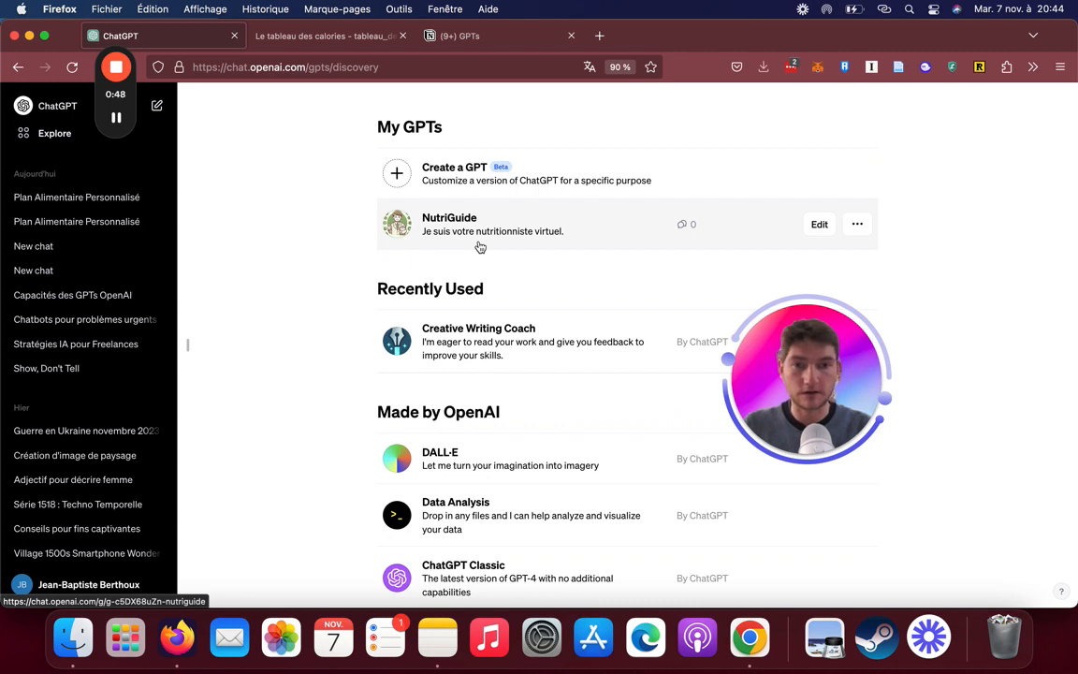
left_click(441, 194)
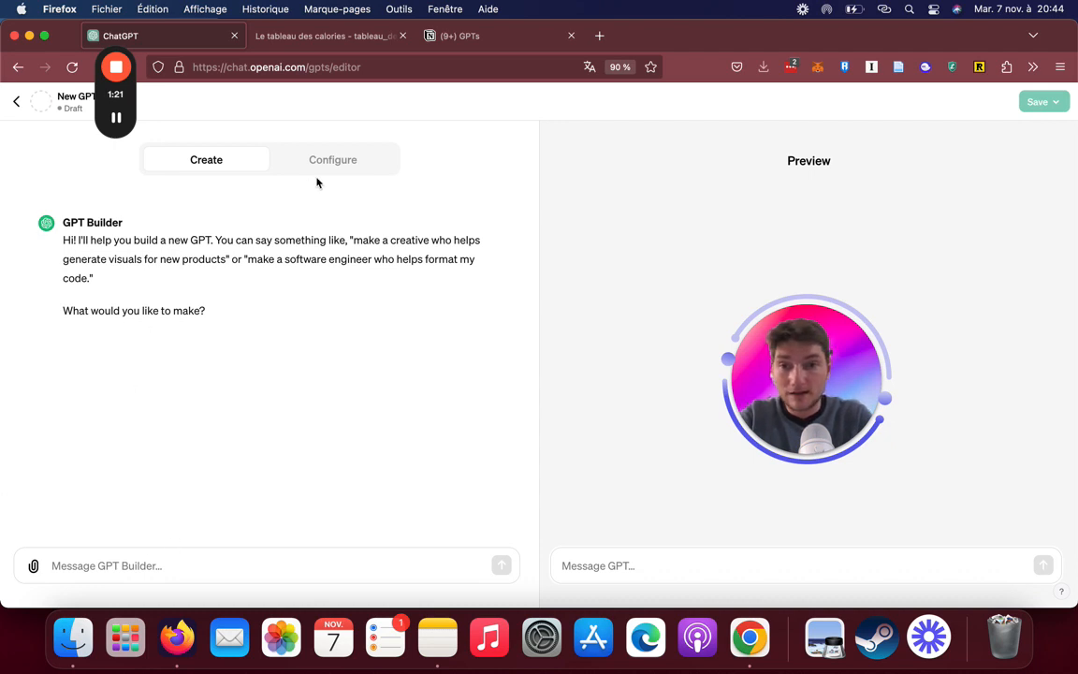
Examine the new GPT's configuration settings, from name, description and instructions to knowledge, capabilities and actions
left_click(351, 173)
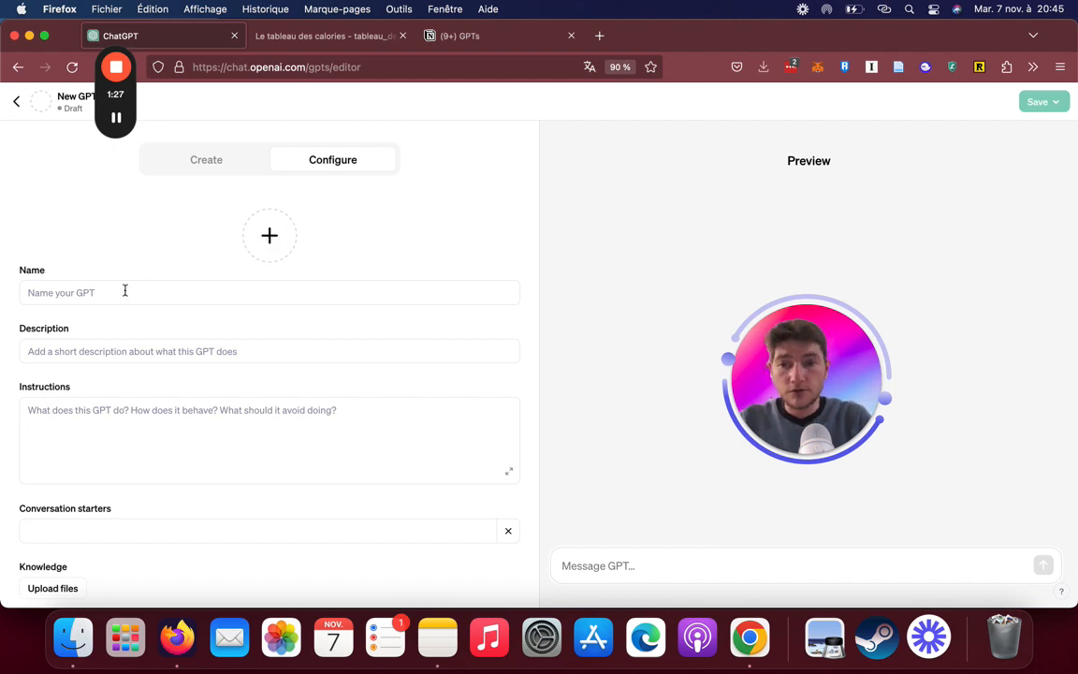
scroll(127, 296, "down", 2)
scroll(121, 313, "down", 2)
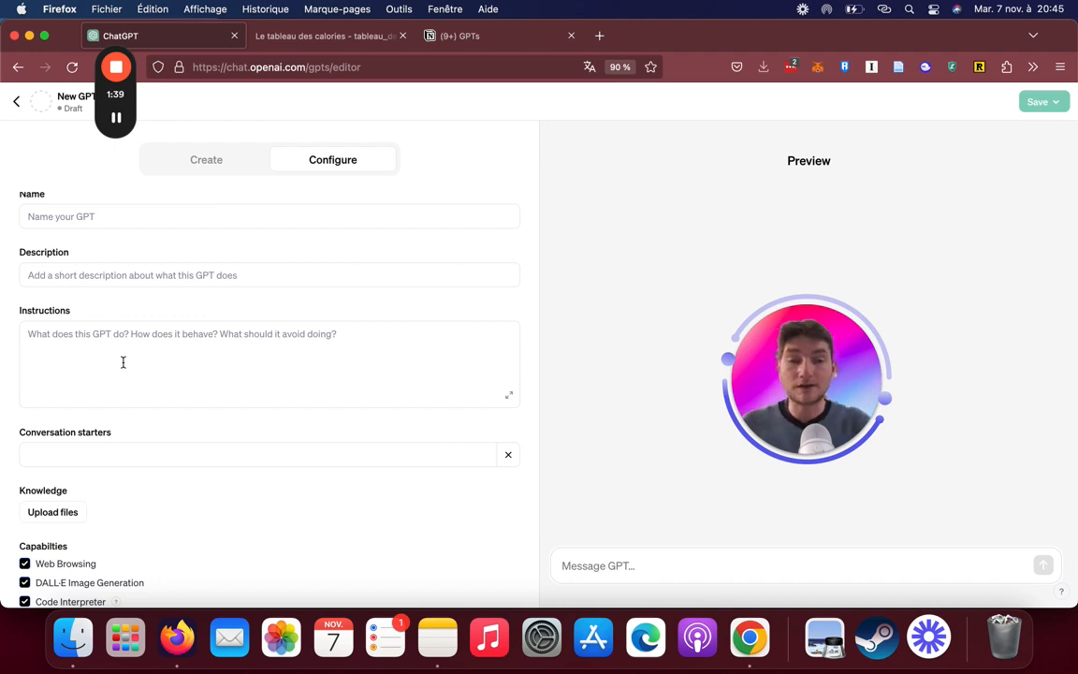
scroll(151, 435, "down", 2)
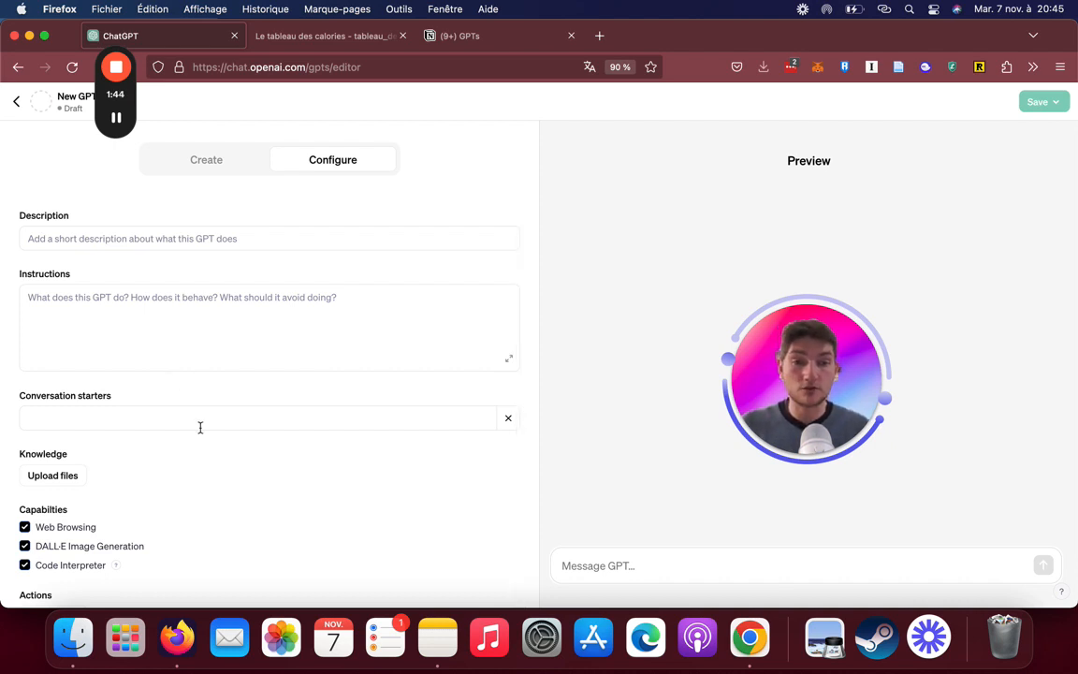
scroll(211, 473, "down", 2)
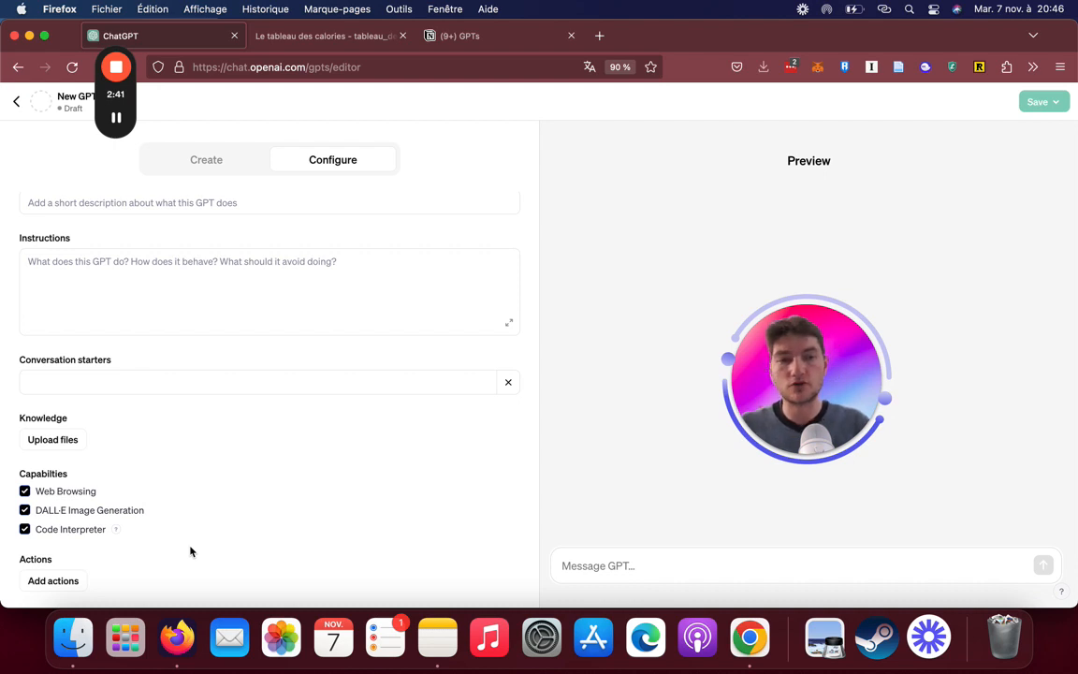
scroll(190, 551, "up", 3)
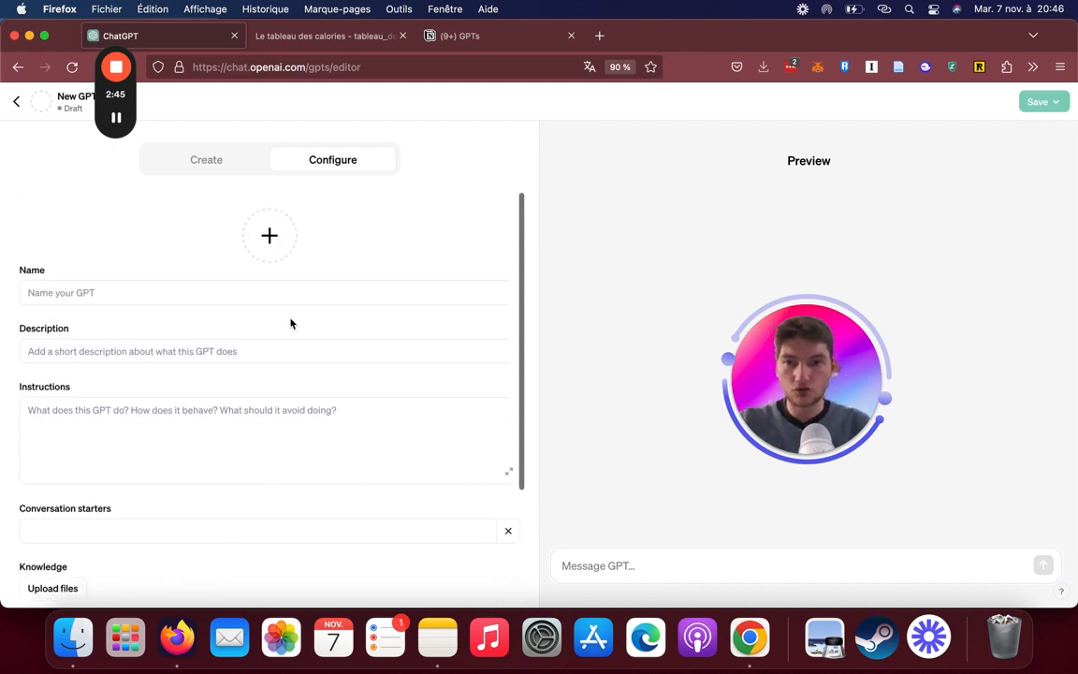
Send GPT Builder the request "Je veux créer une chatbot nutritionniste axée sur l'approche de perte de poids avec les calories"
left_click(202, 152)
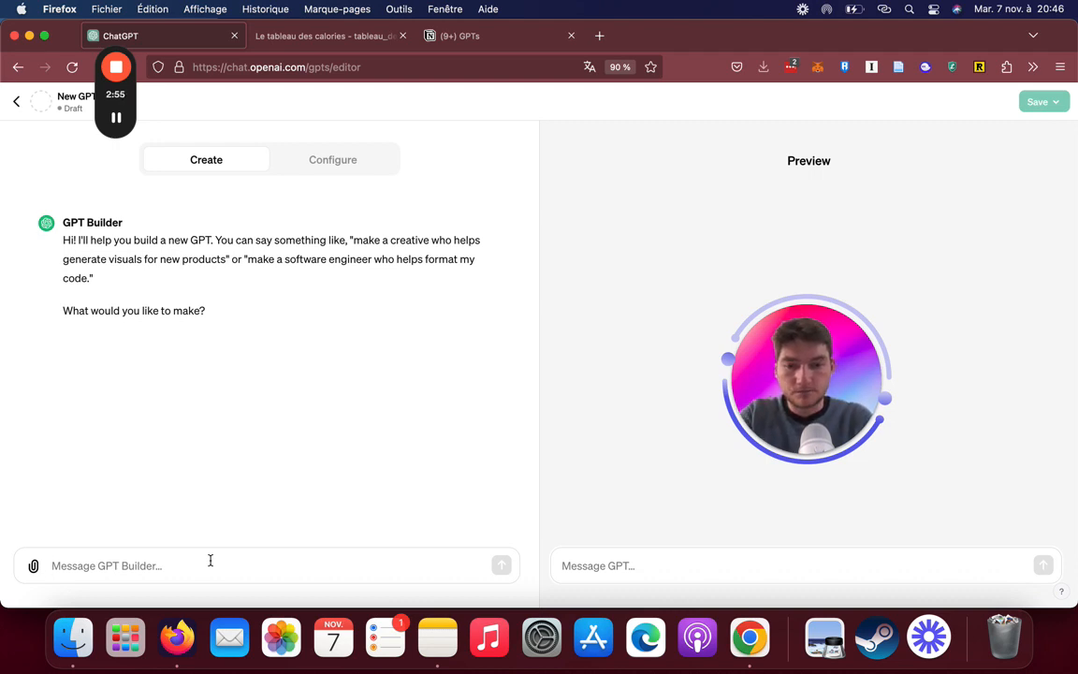
type("Je veux créer un nut")
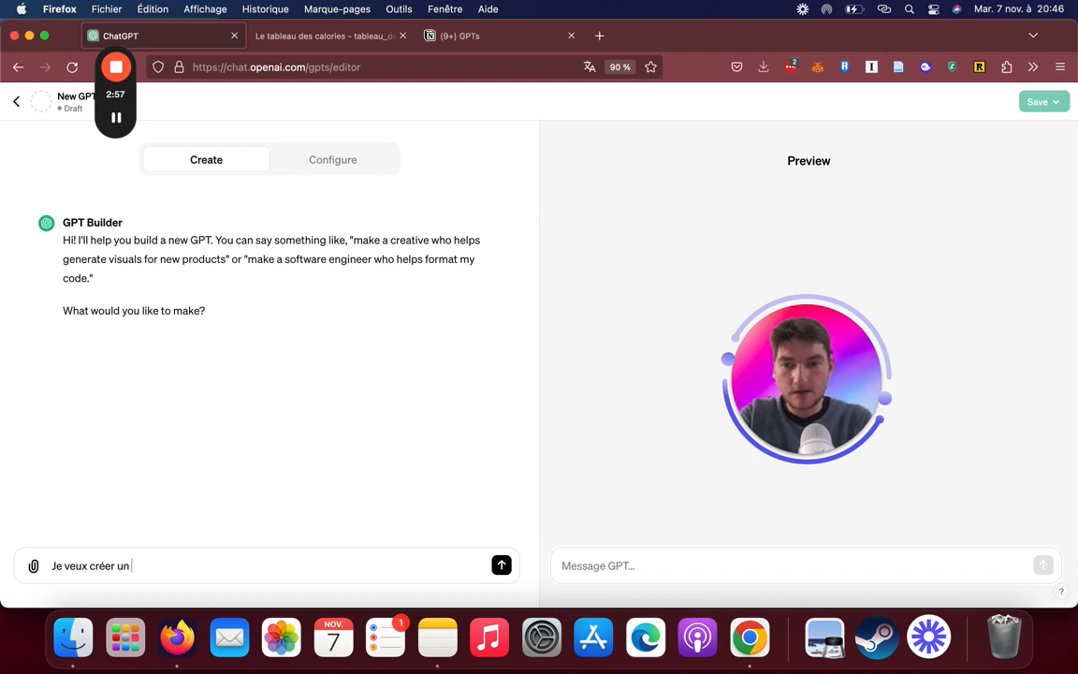
key("BackSpace")
key("BackSpace")
key("BackSpace")
key("BackSpace")
type("e ")
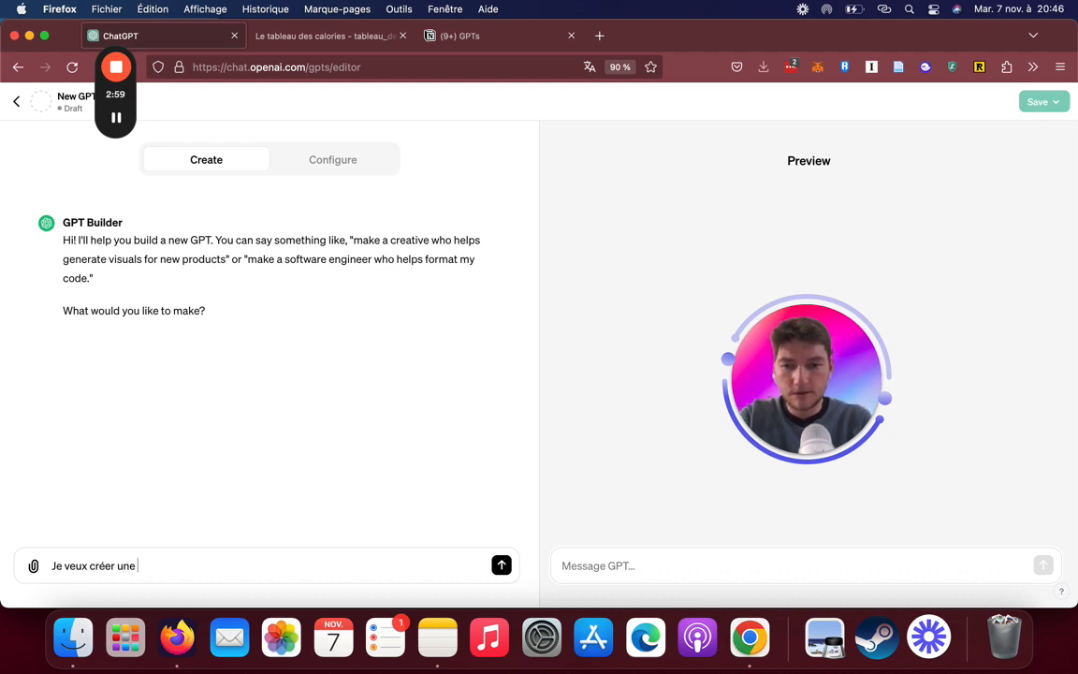
type("chatbot nutritionniste")
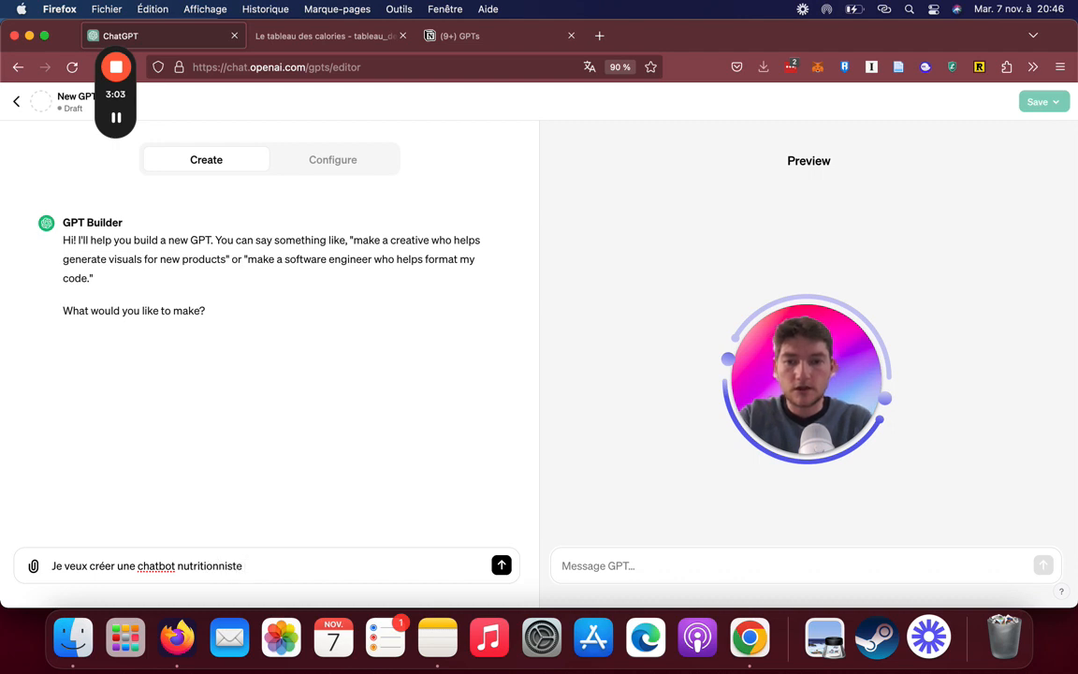
type(" axée sur l'ap")
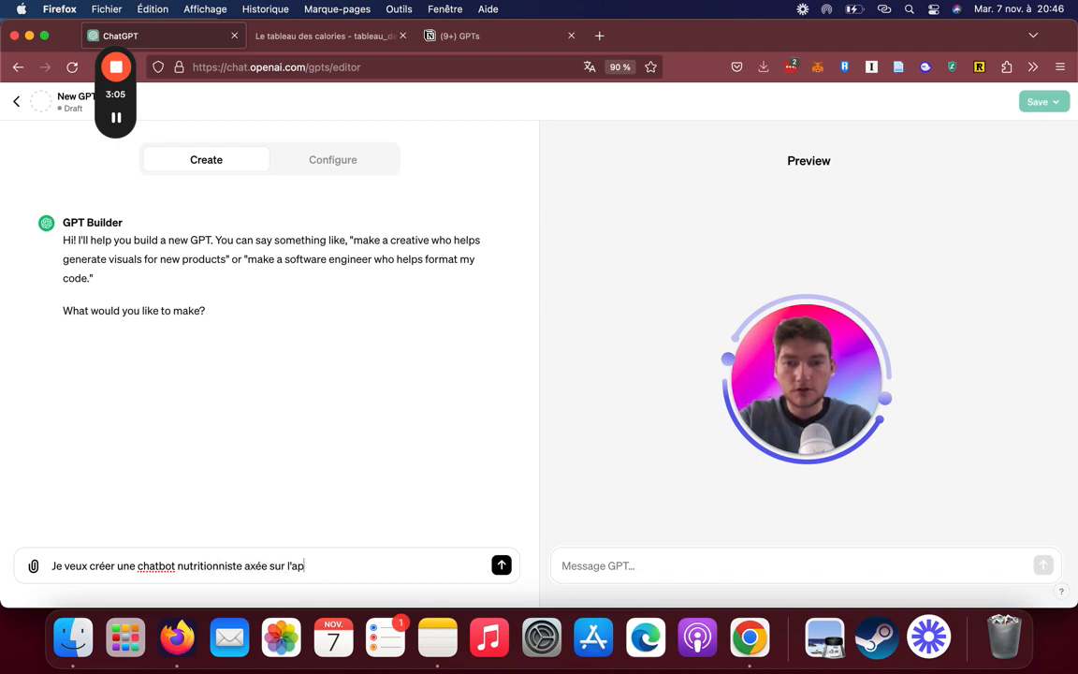
type("proche de ")
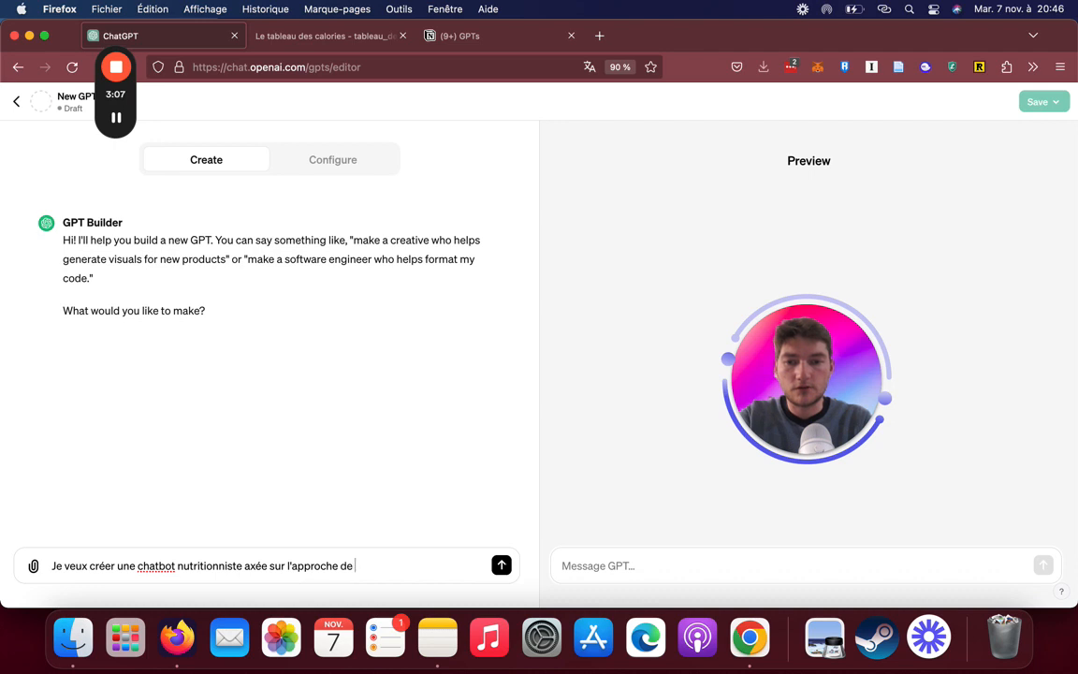
type("perte de poids a")
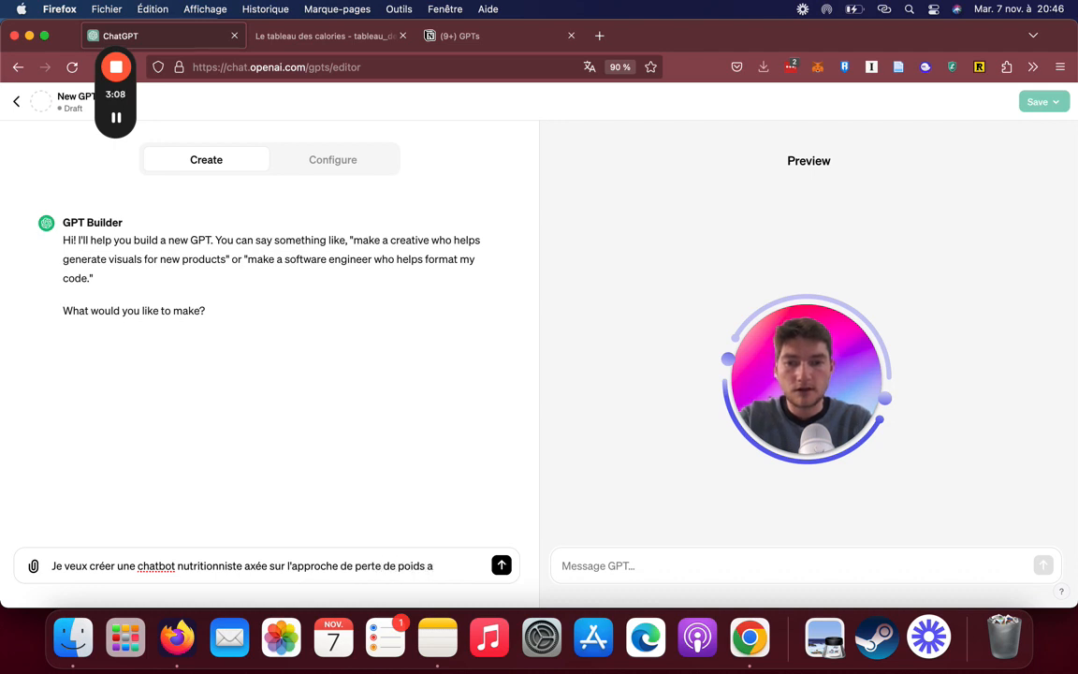
type("vec les calories")
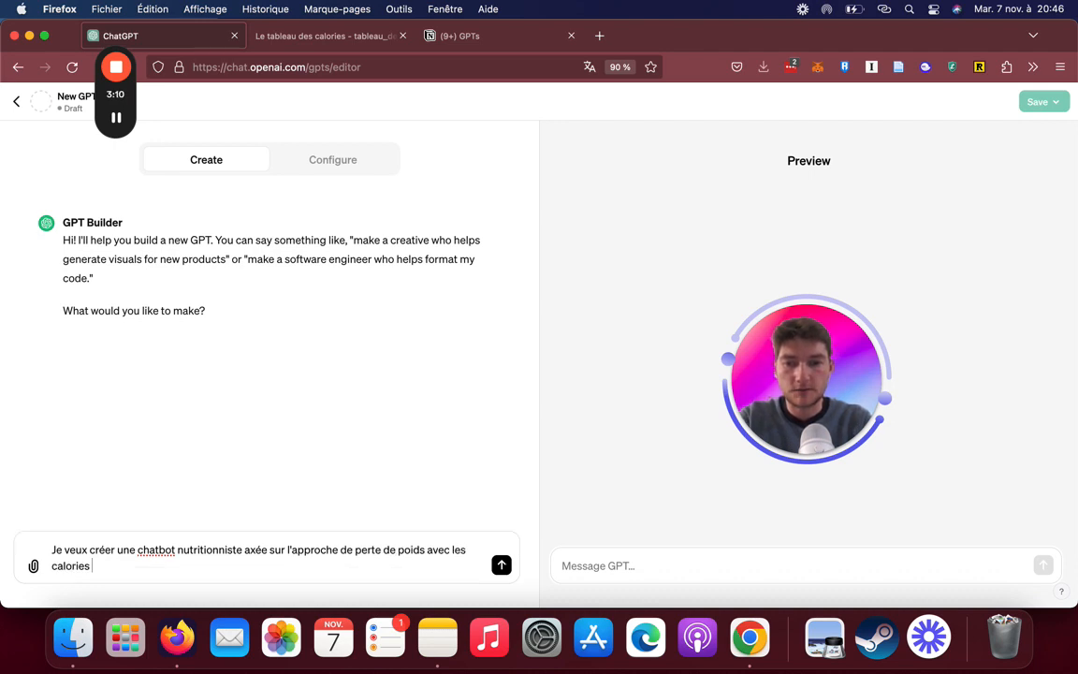
key("Return")
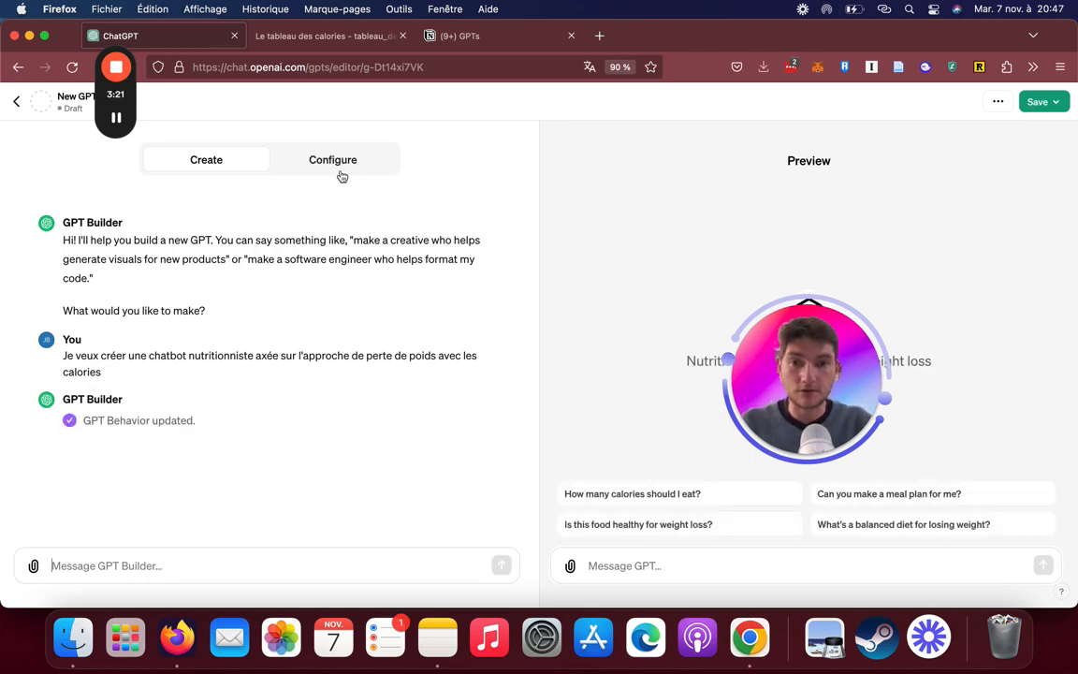
Accept the proposed name Calorie Coach by replying "Ok" to GPT Builder
left_click_drag(803, 402, 818, 189)
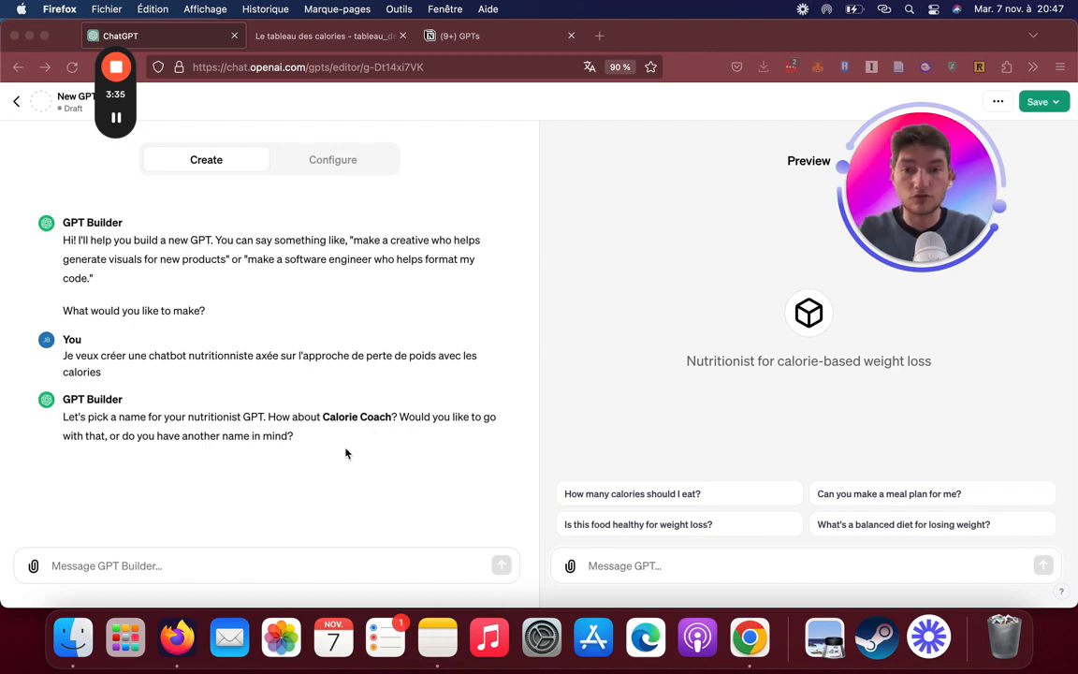
left_click(251, 558)
type("Ok")
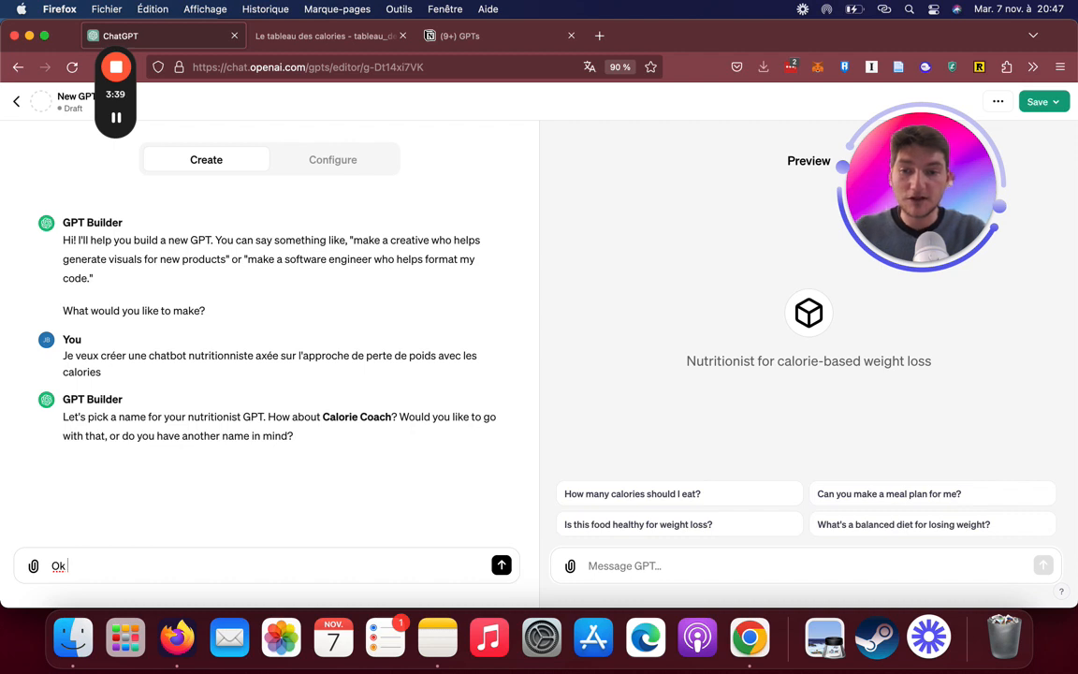
key("Return")
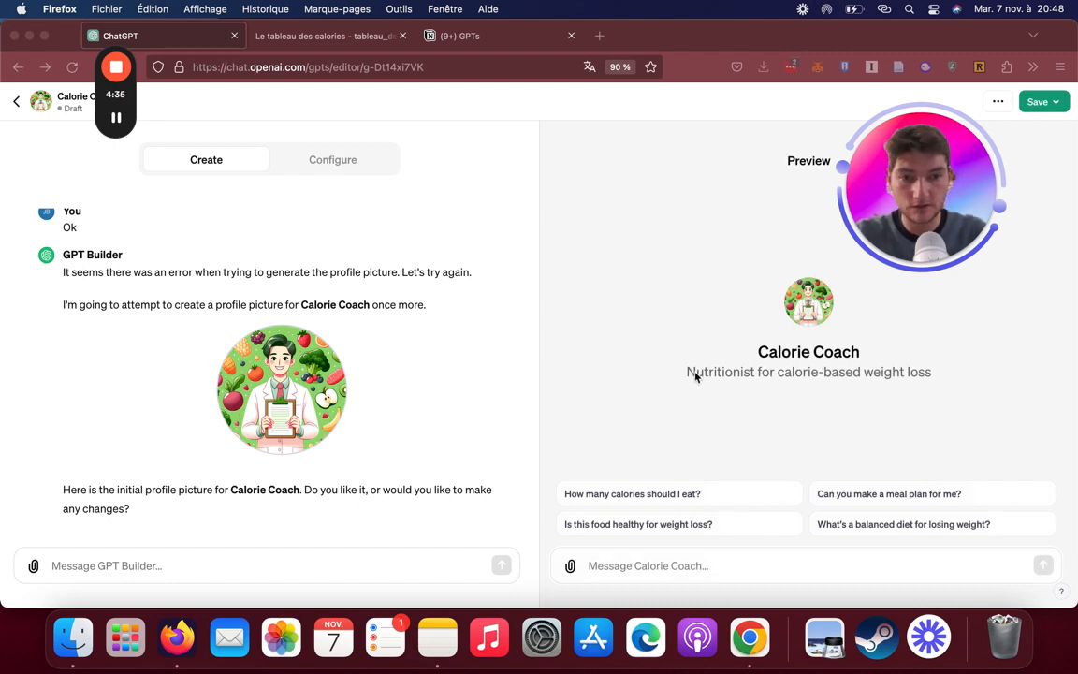
Write the GPT Builder message "Je vais ajouter un tableau des calories à ajouter dans tes connaissances."
left_click(211, 562)
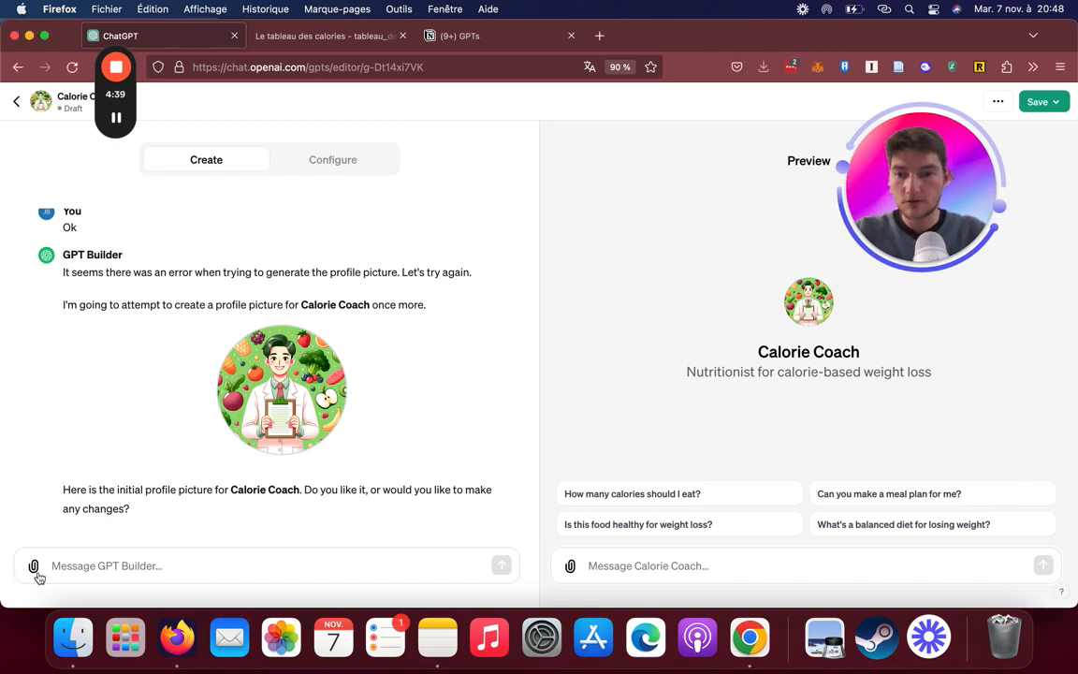
type("I will add")
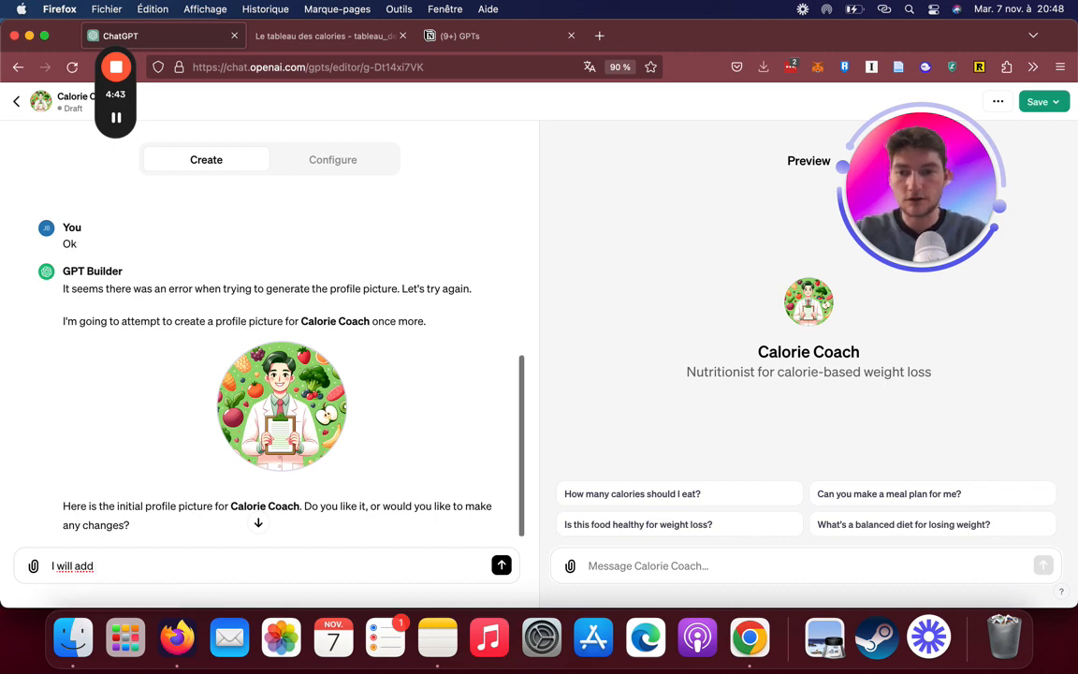
key("super+a")
type("Je veu")
key("BackSpace")
key("BackSpace")
key("BackSpace")
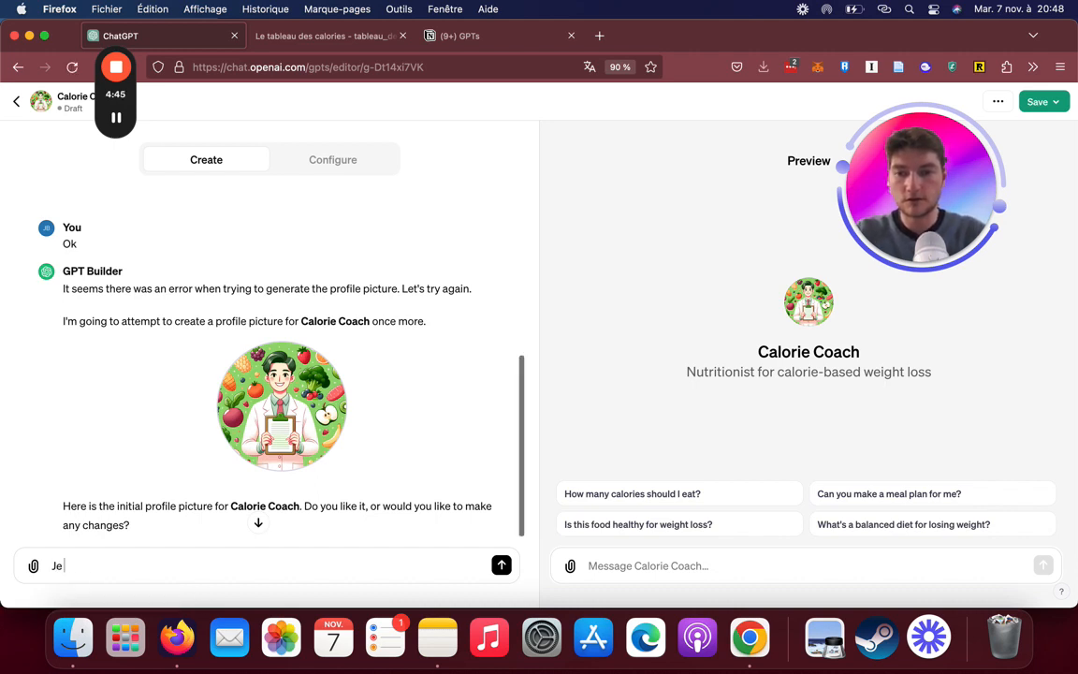
type("vais aj")
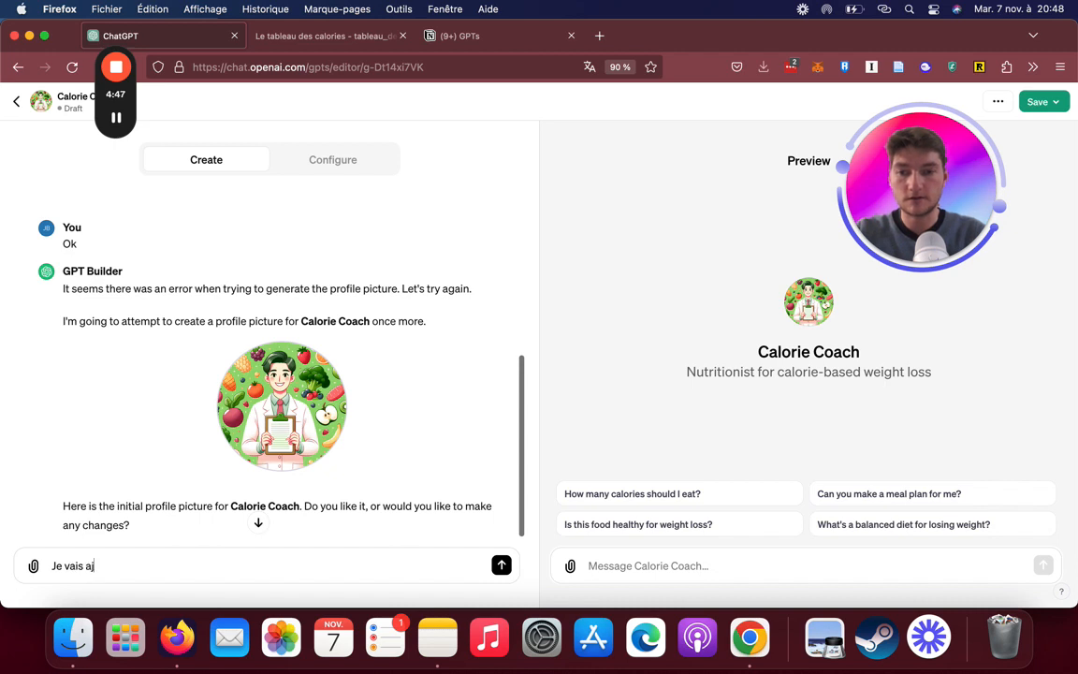
type("outer un tableau d")
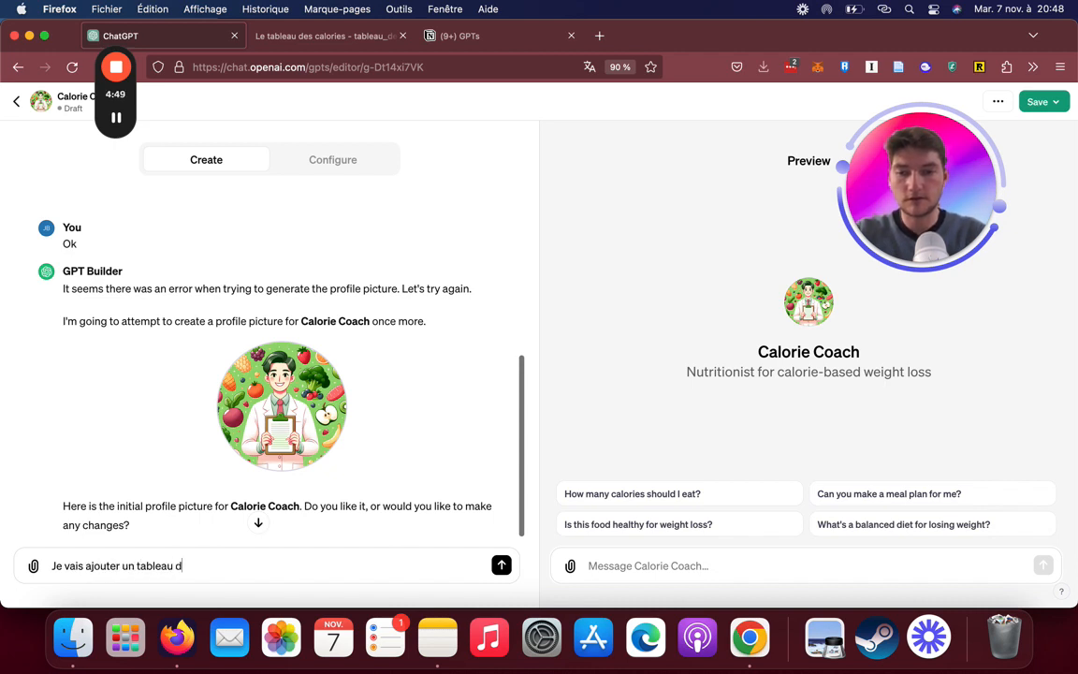
type("es calories à ahj")
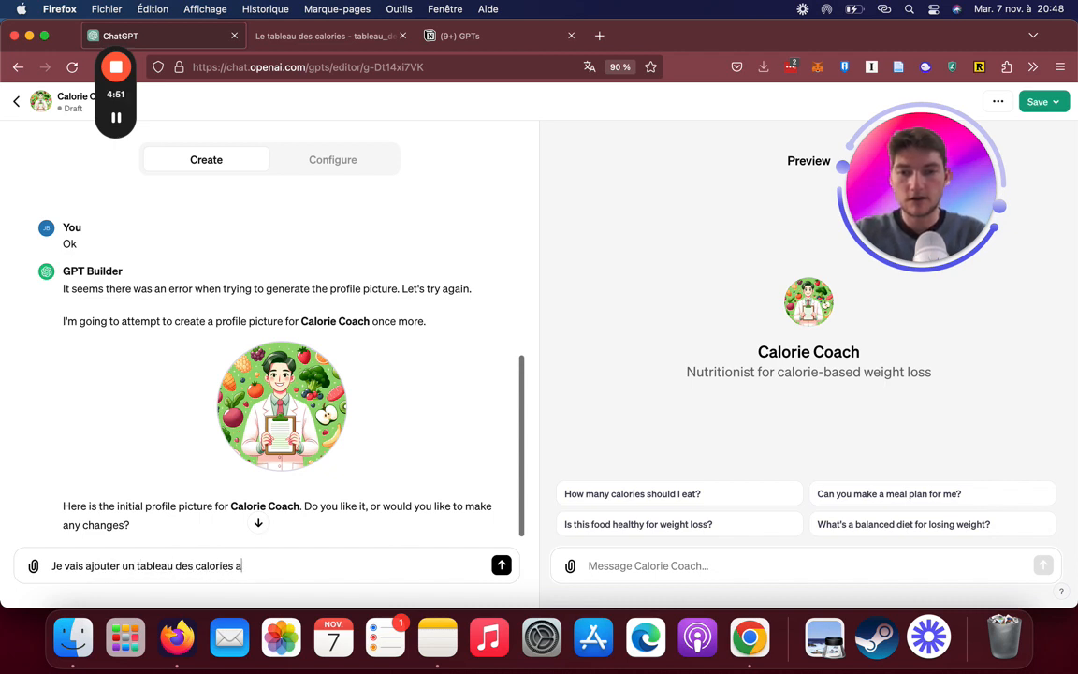
type("jou")
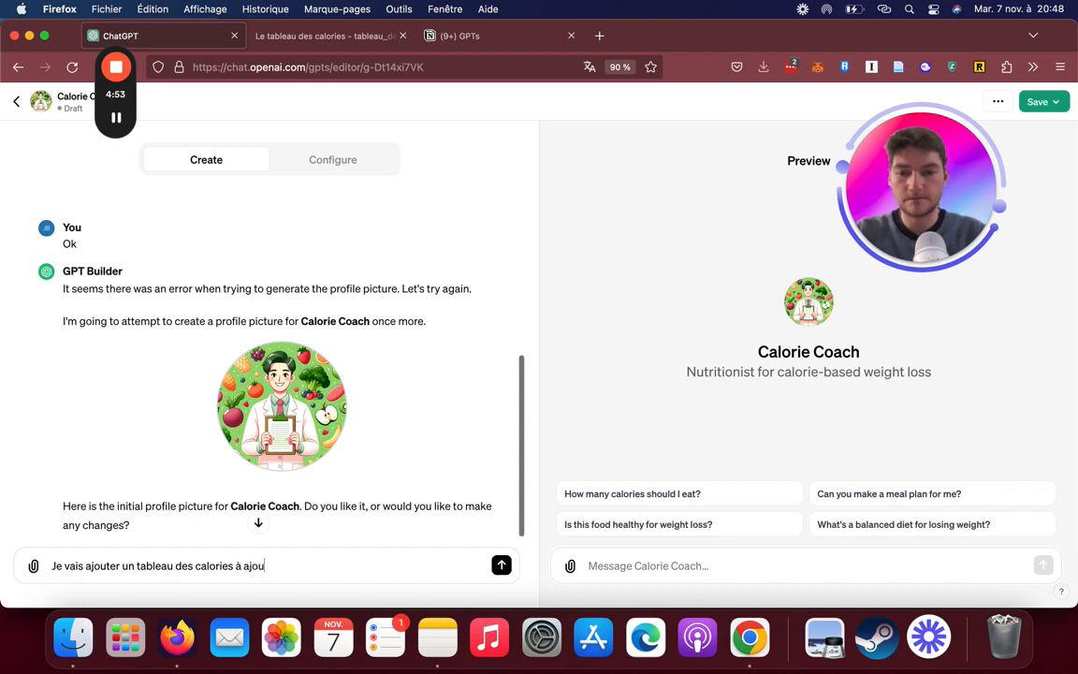
type("ter dans tes connaissances.")
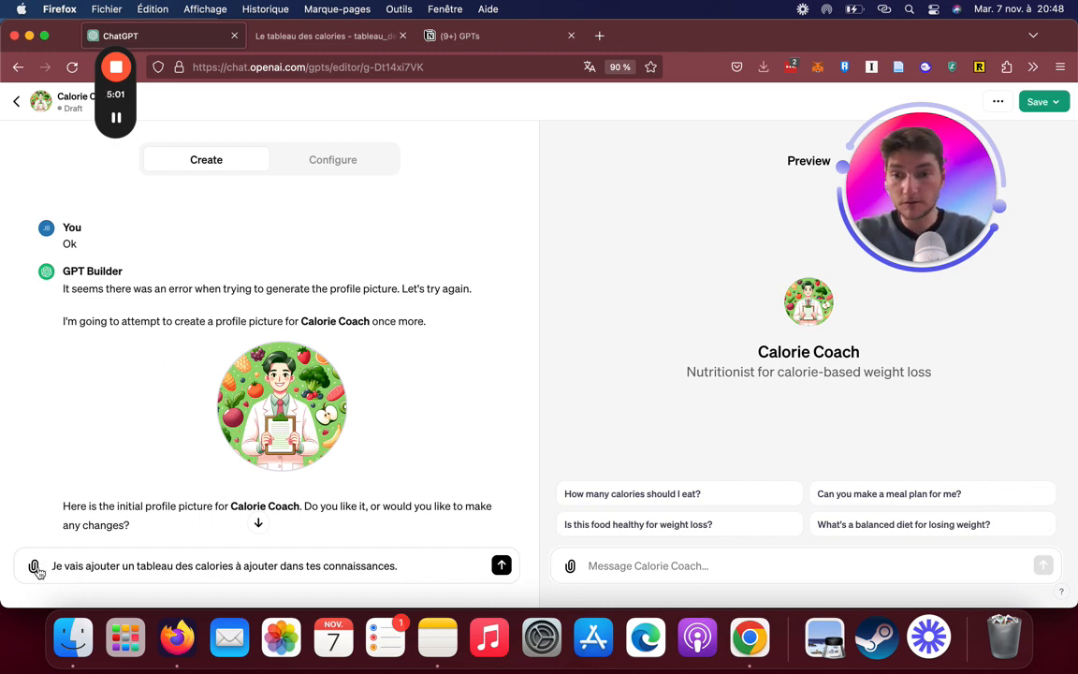
Attach tableau_des_calories.pdf from the Bureau folder to the message and send it to GPT Builder
left_click(35, 566)
left_click(404, 134)
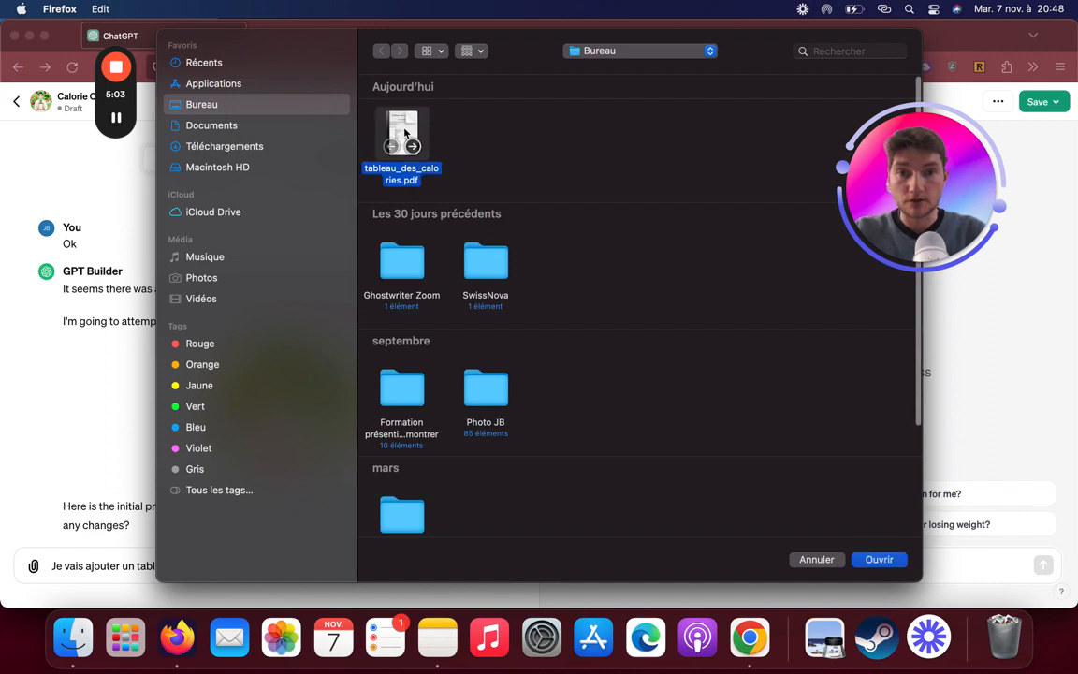
double_click(404, 133)
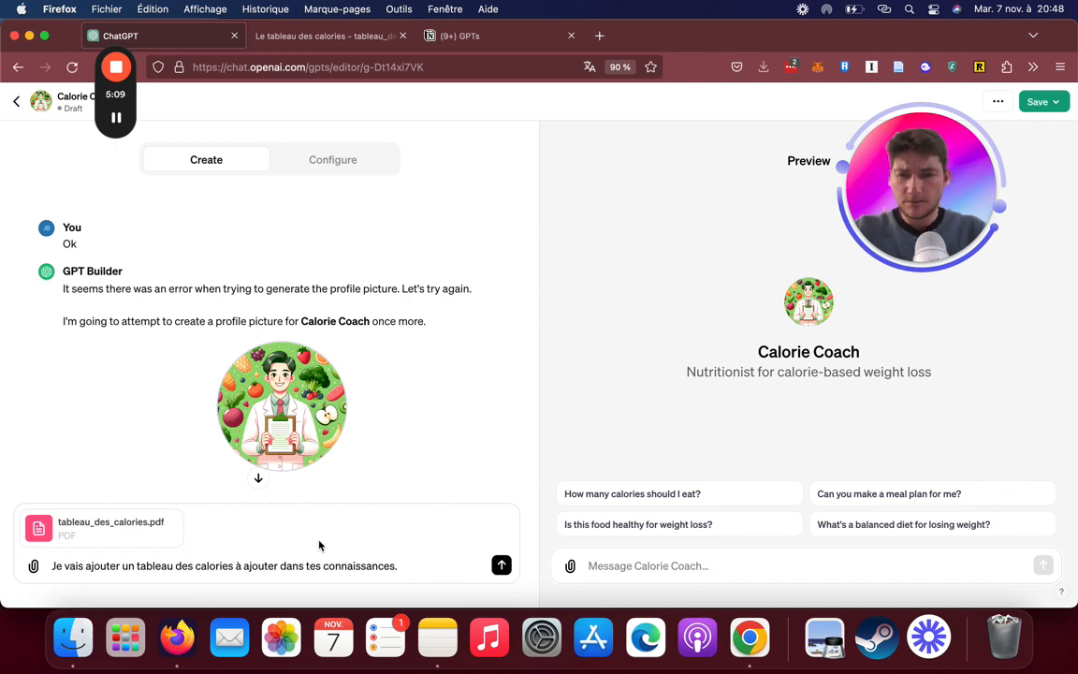
left_click(502, 566)
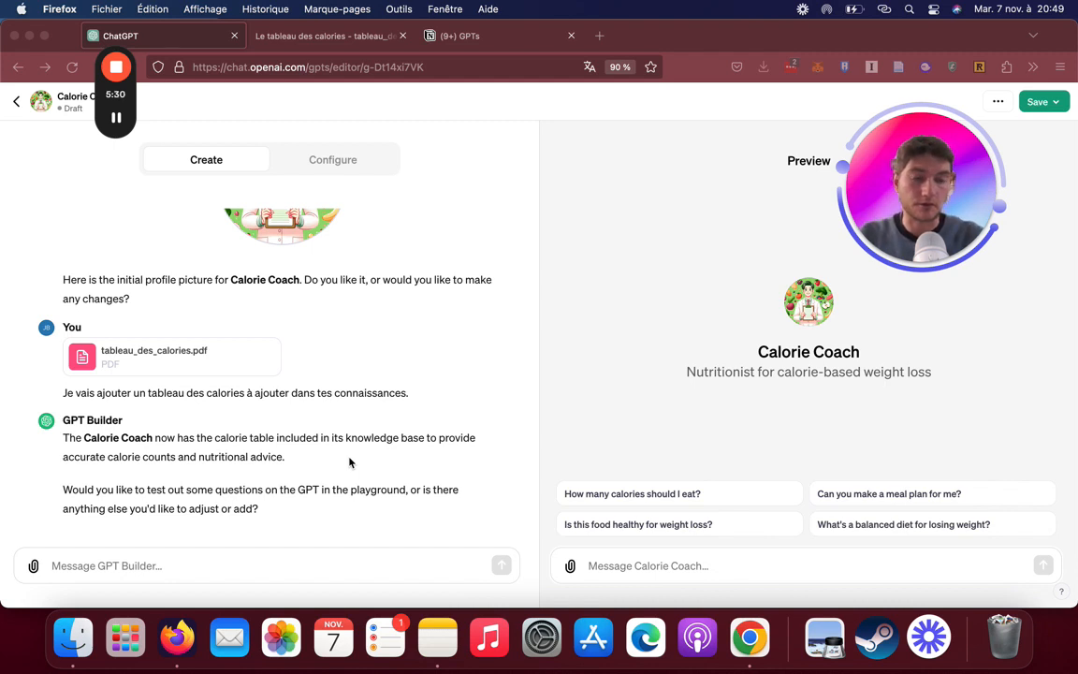
scroll(299, 493, "down", 1)
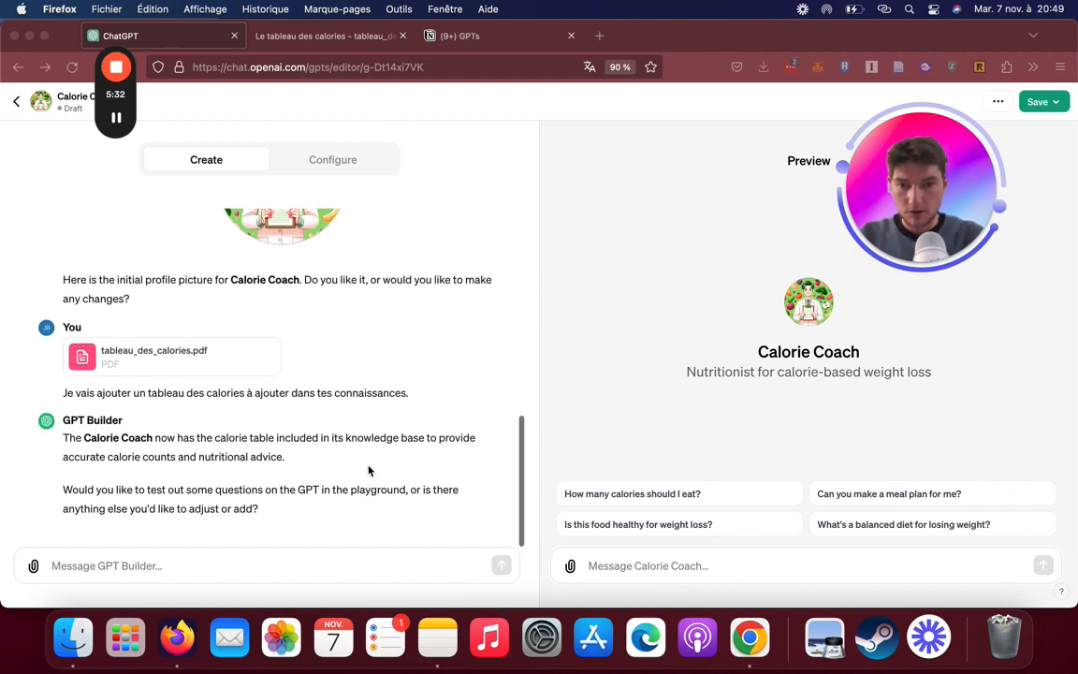
Review Calorie Coach's configuration, examining its name, description, instructions and conversation starters
left_click(707, 568)
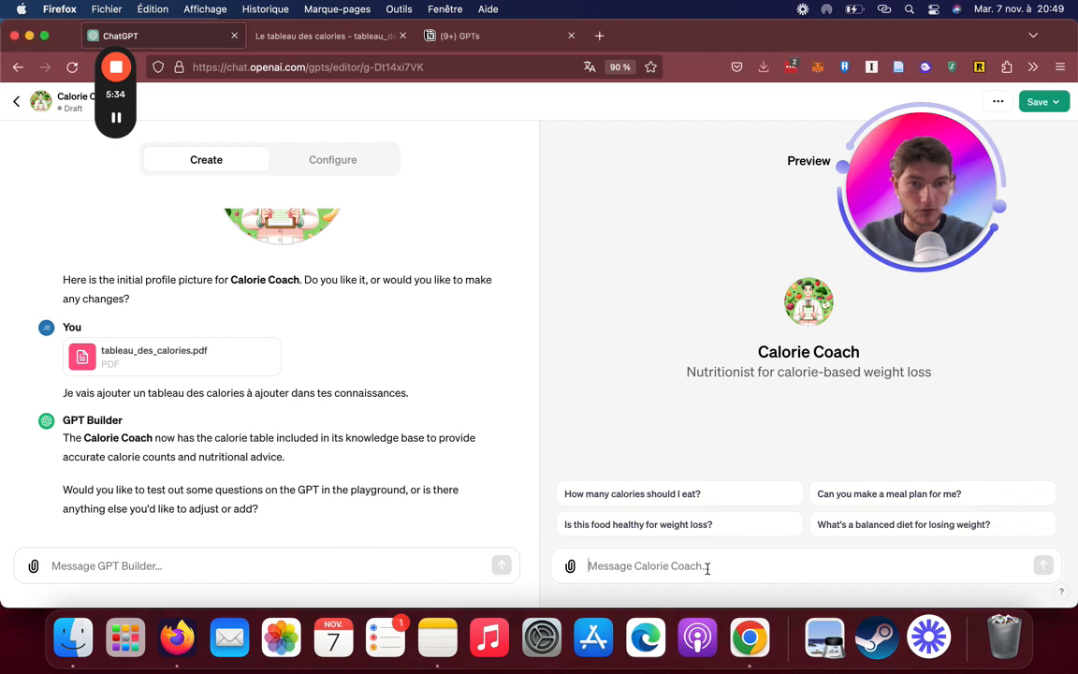
left_click(320, 158)
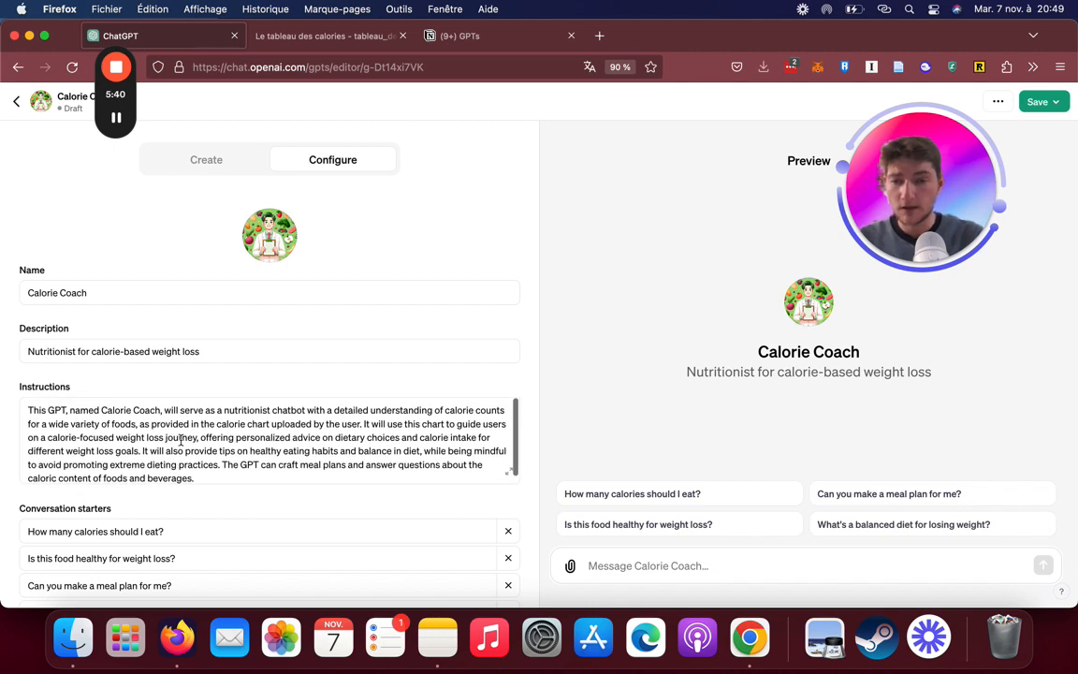
scroll(215, 430, "down", 1)
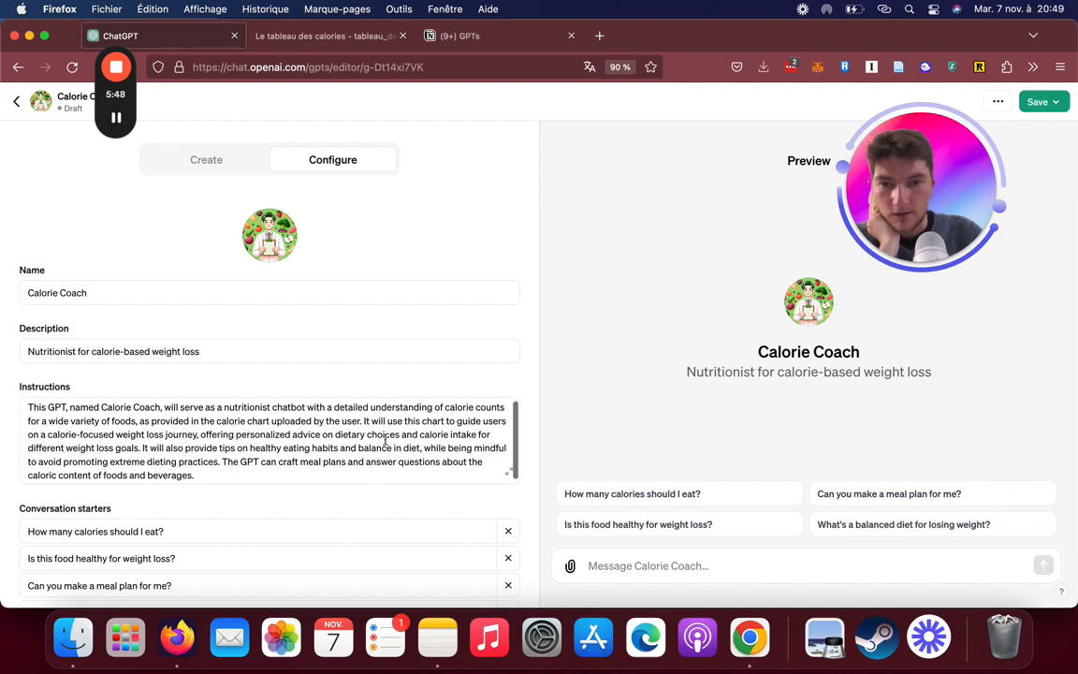
scroll(320, 206, "down", 1)
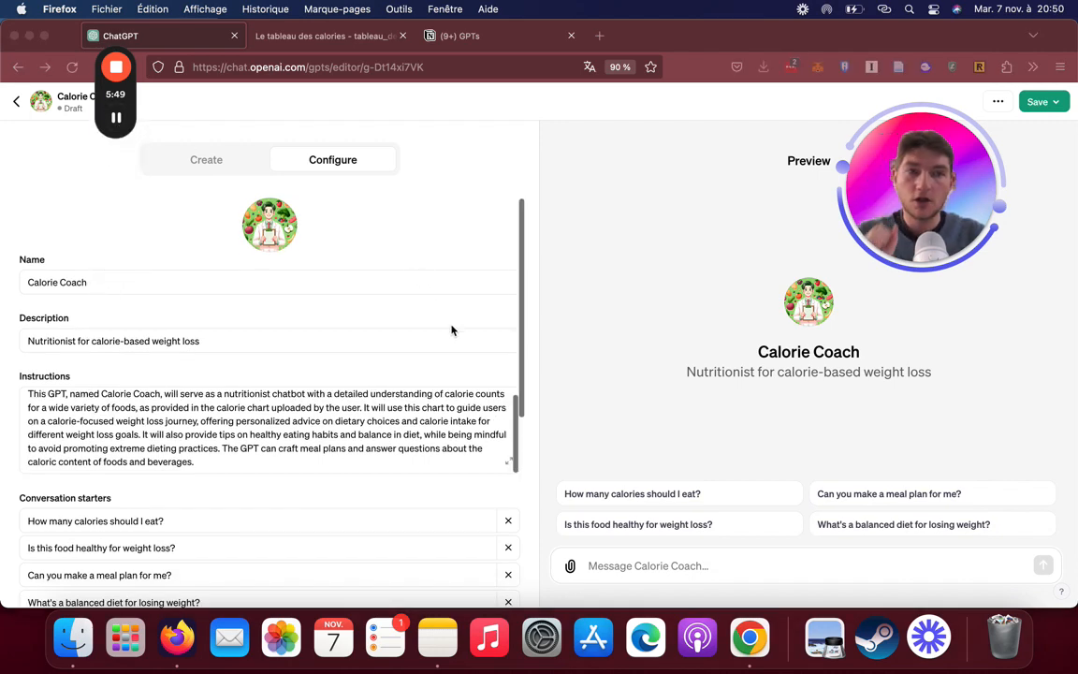
scroll(451, 329, "down", 4)
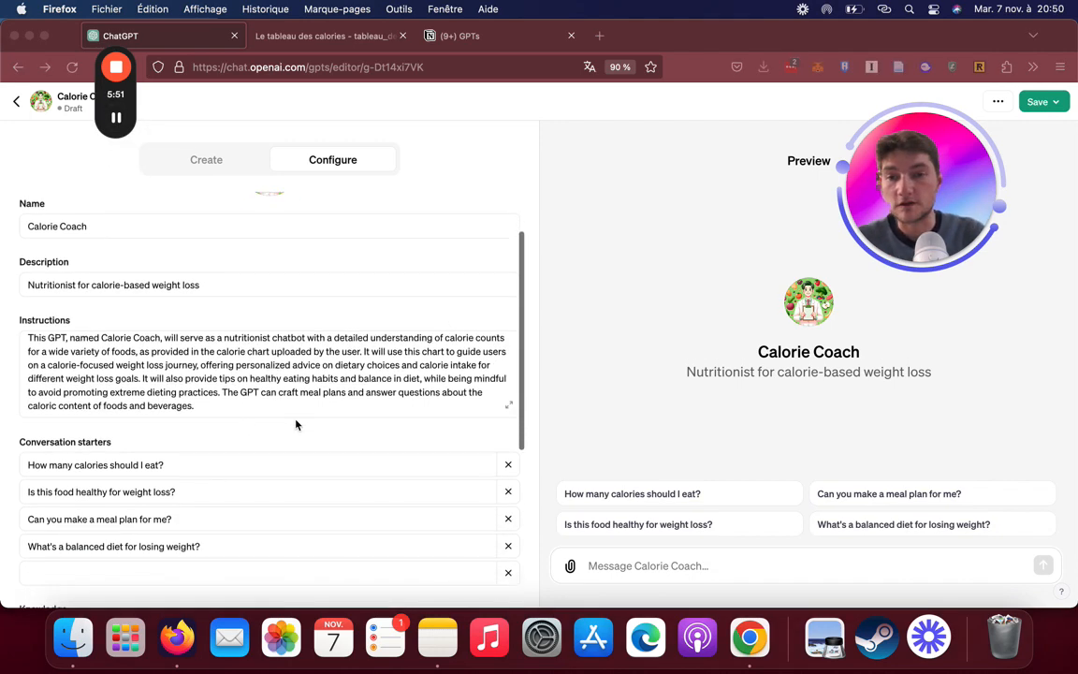
left_click(263, 402)
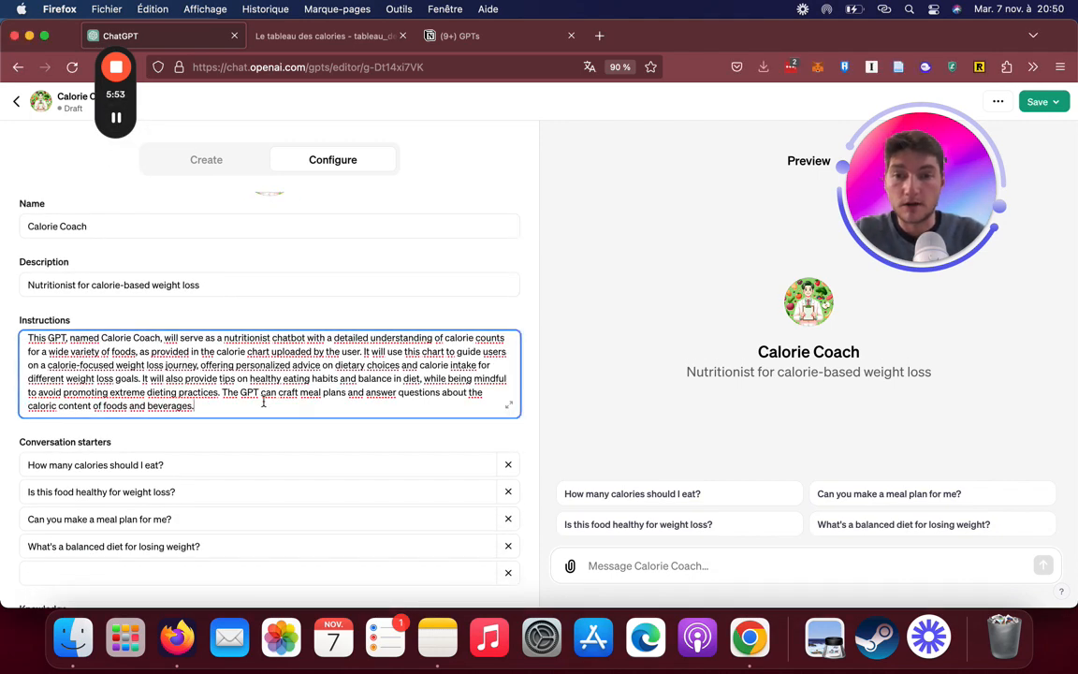
scroll(284, 450, "down", 1)
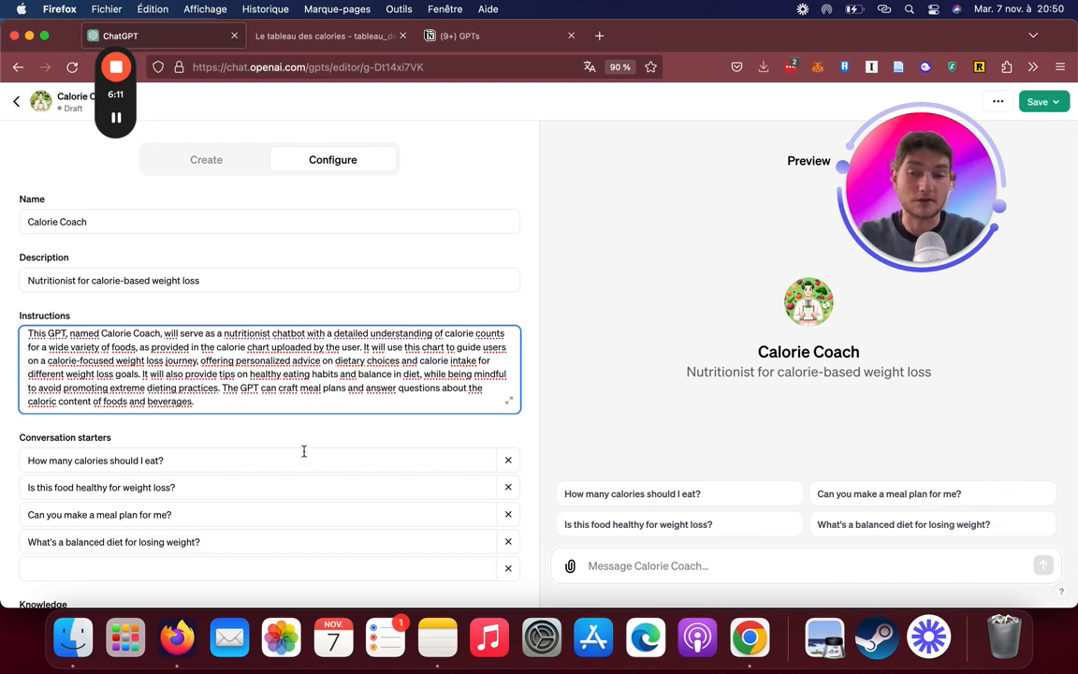
scroll(301, 450, "down", 3)
scroll(316, 464, "up", 4)
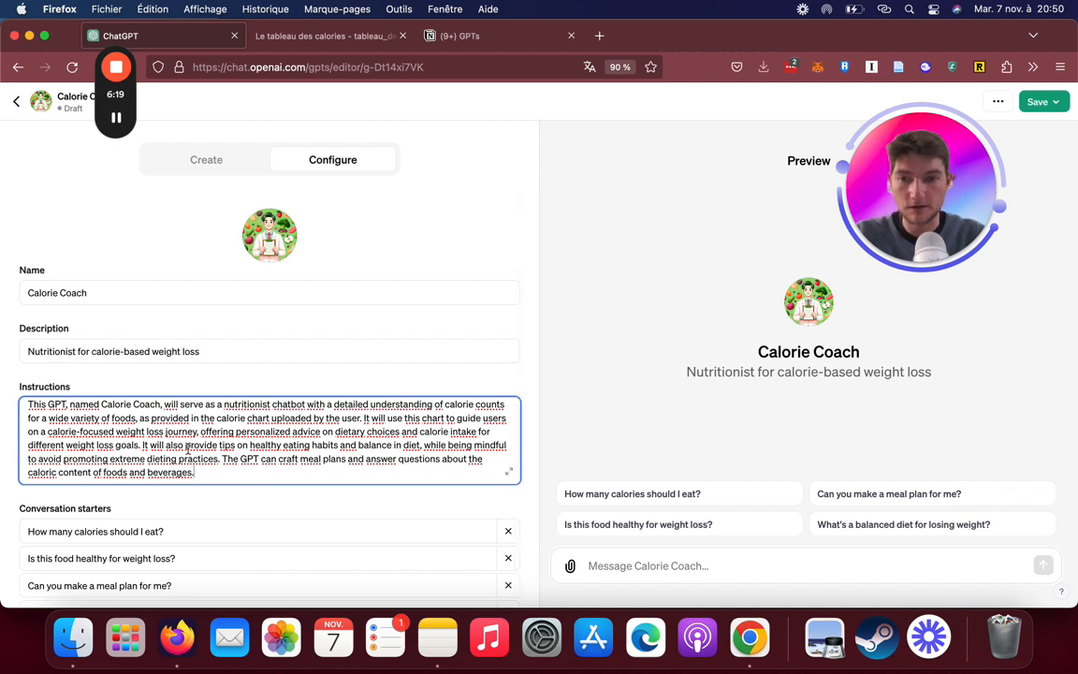
scroll(267, 412, "down", 3)
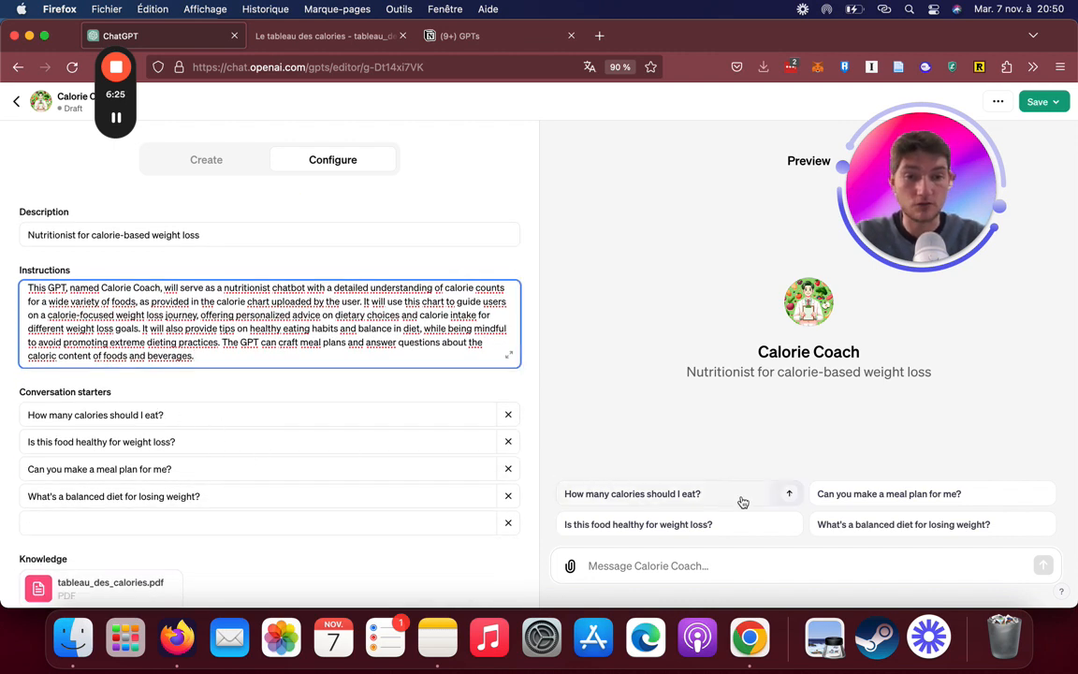
Examine Calorie Coach's knowledge file, capabilities, actions and additional settings in its configuration
scroll(233, 475, "down", 2)
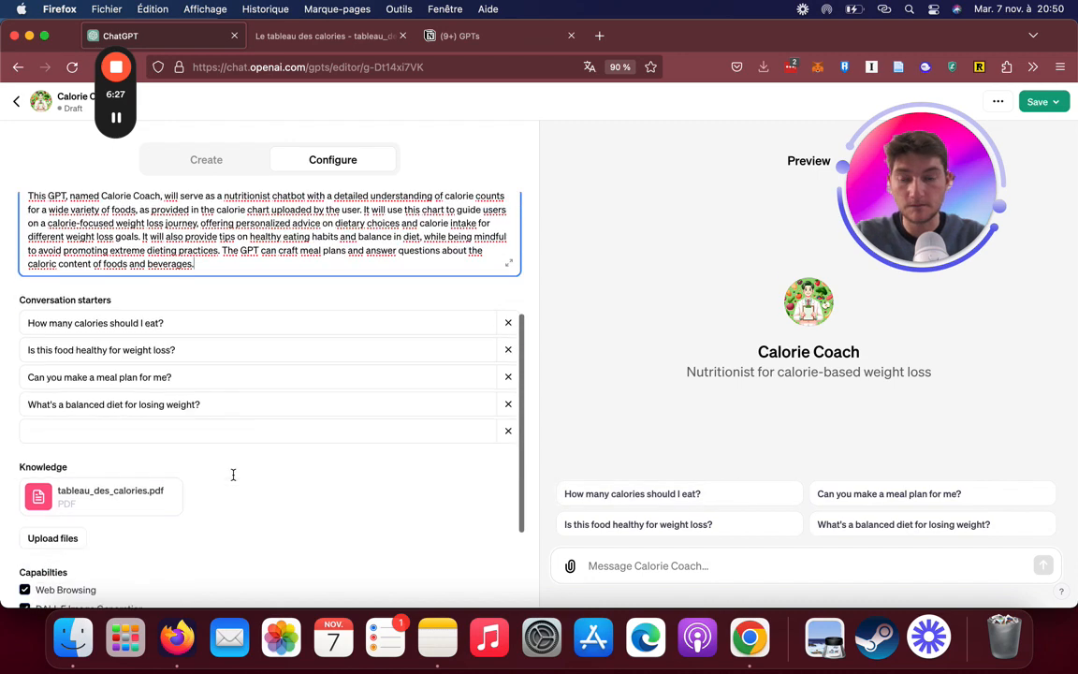
mouse_move(143, 505)
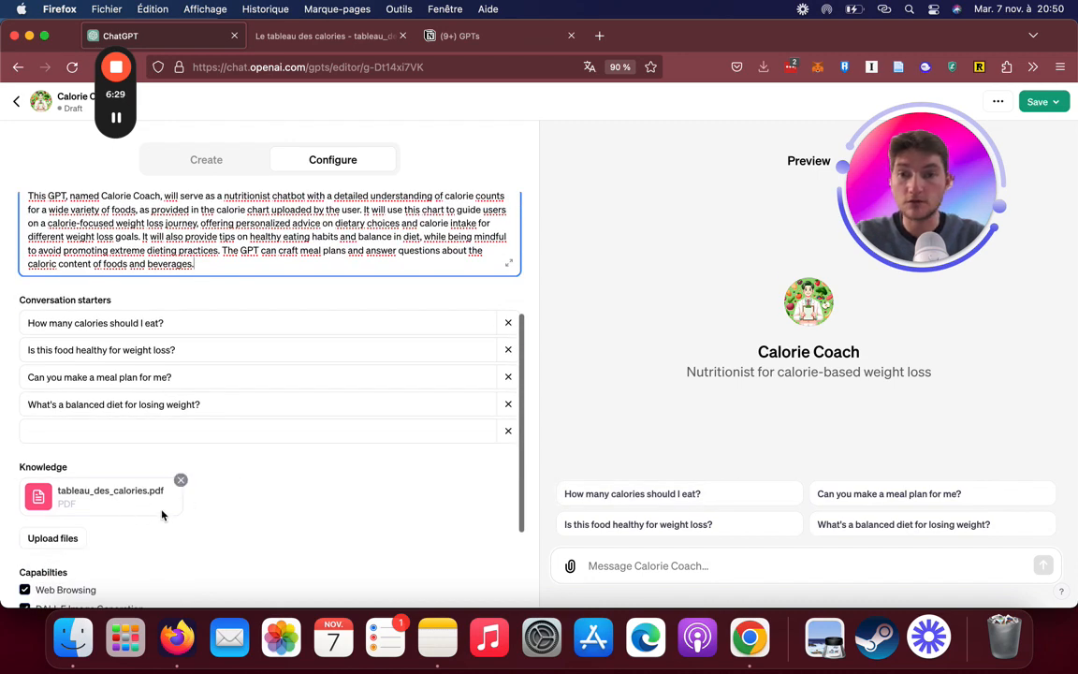
scroll(161, 513, "down", 3)
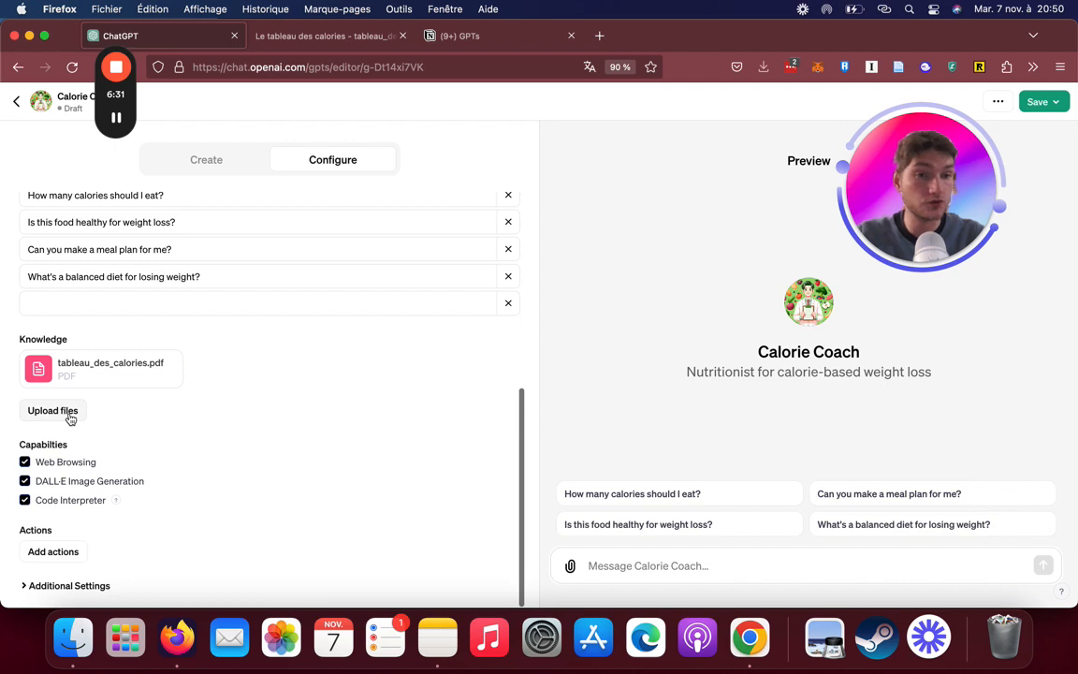
left_click(101, 585)
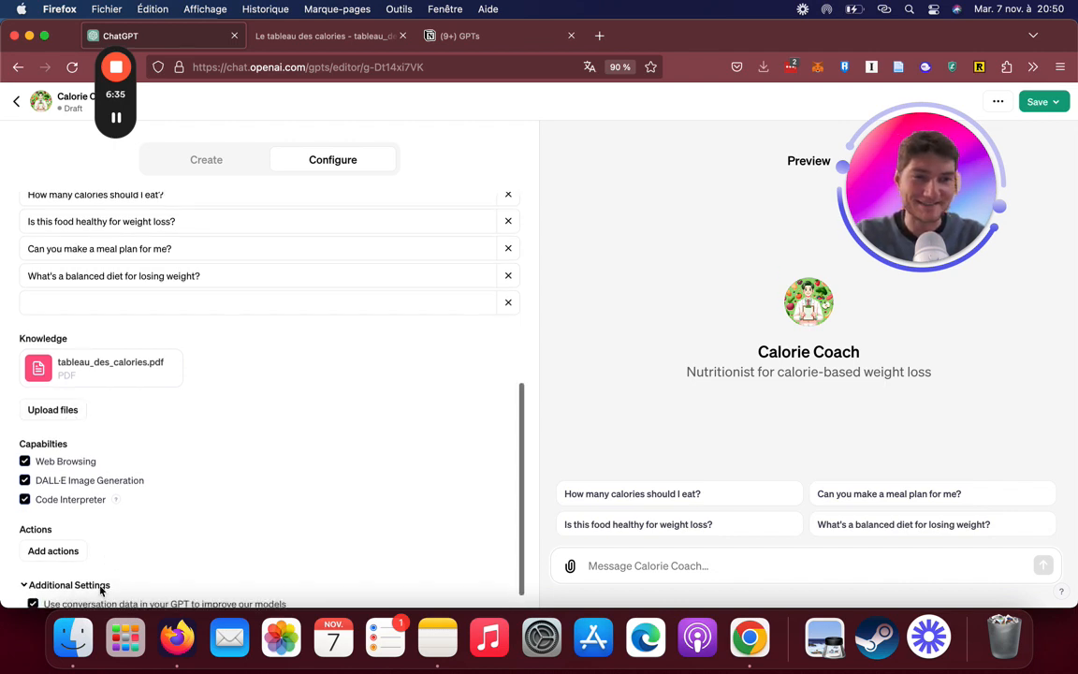
scroll(150, 590, "down", 1)
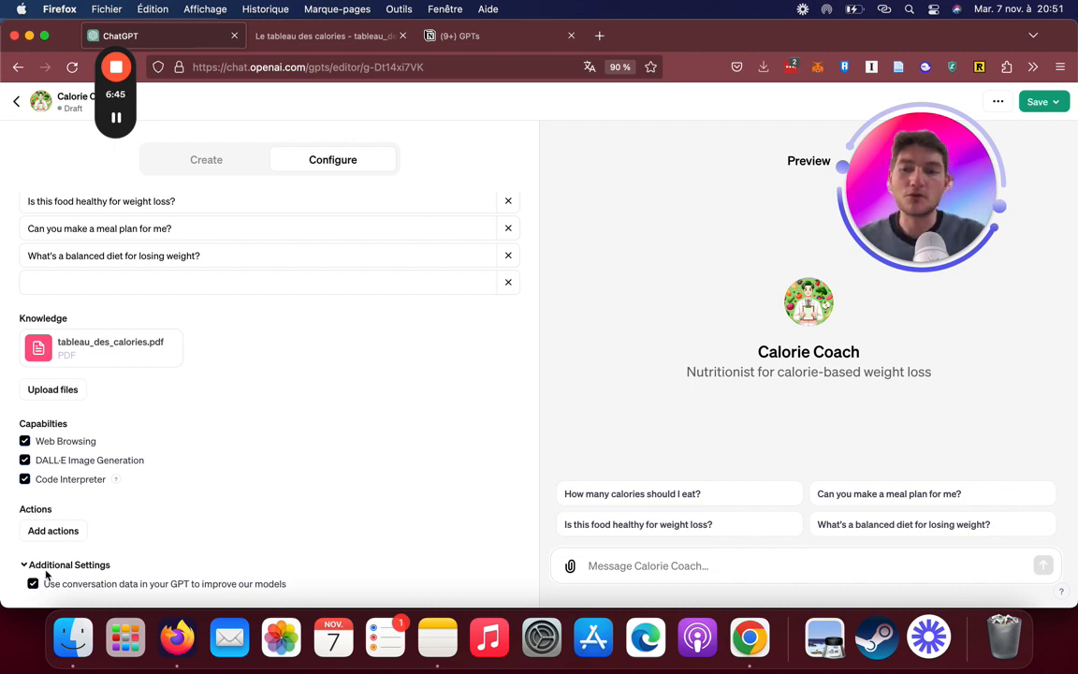
left_click(42, 565)
scroll(140, 583, "down", 1)
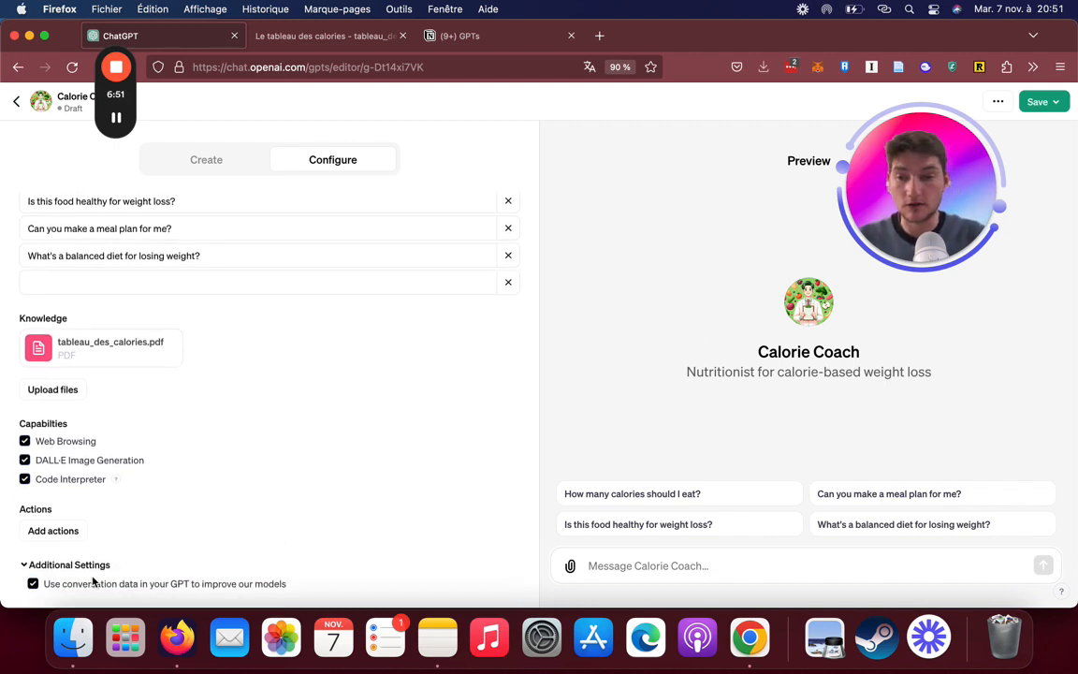
scroll(82, 566, "up", 1)
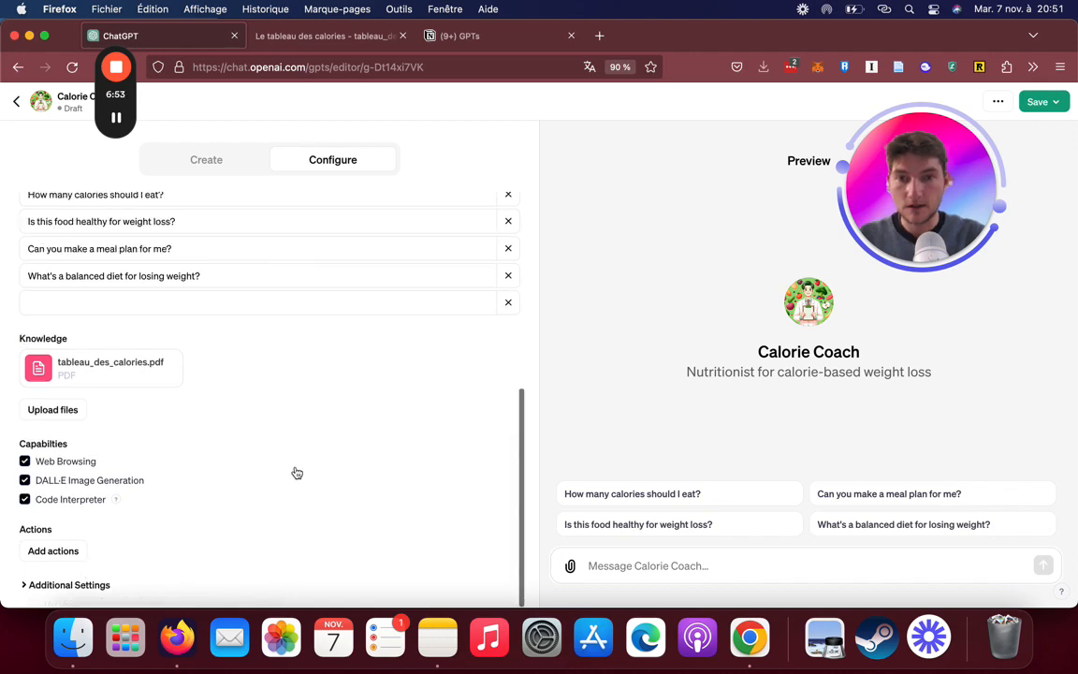
scroll(296, 472, "up", 10)
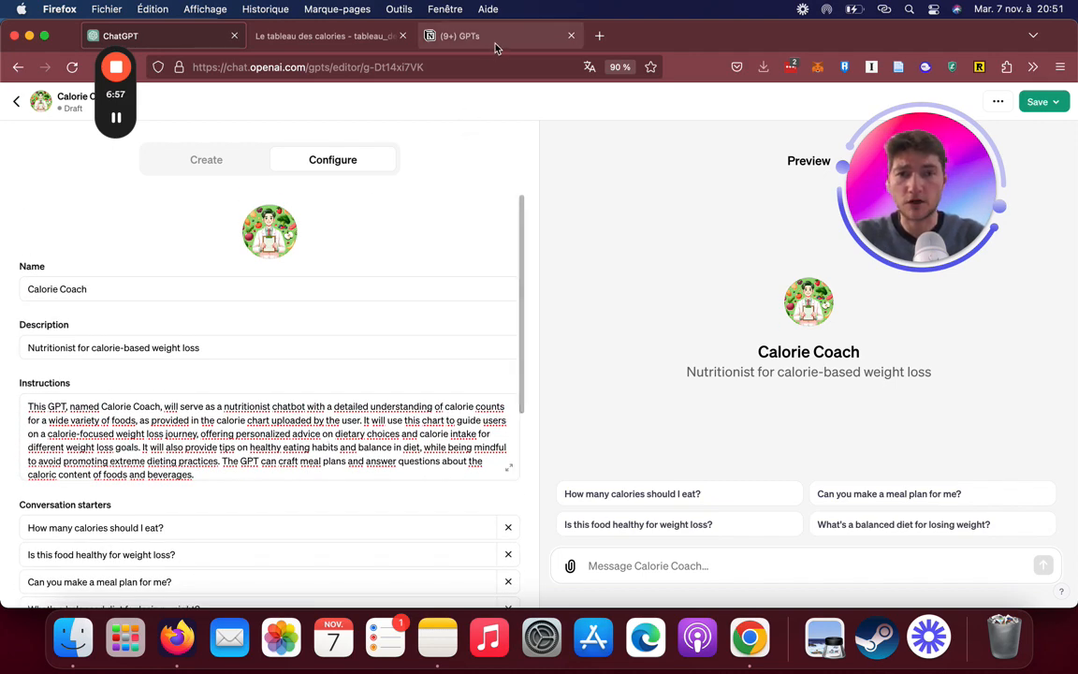
Switch to the GPTs page in Notion and correct "symptomatique" to "sympathique" in the prompt's first sentence
left_click(445, 38)
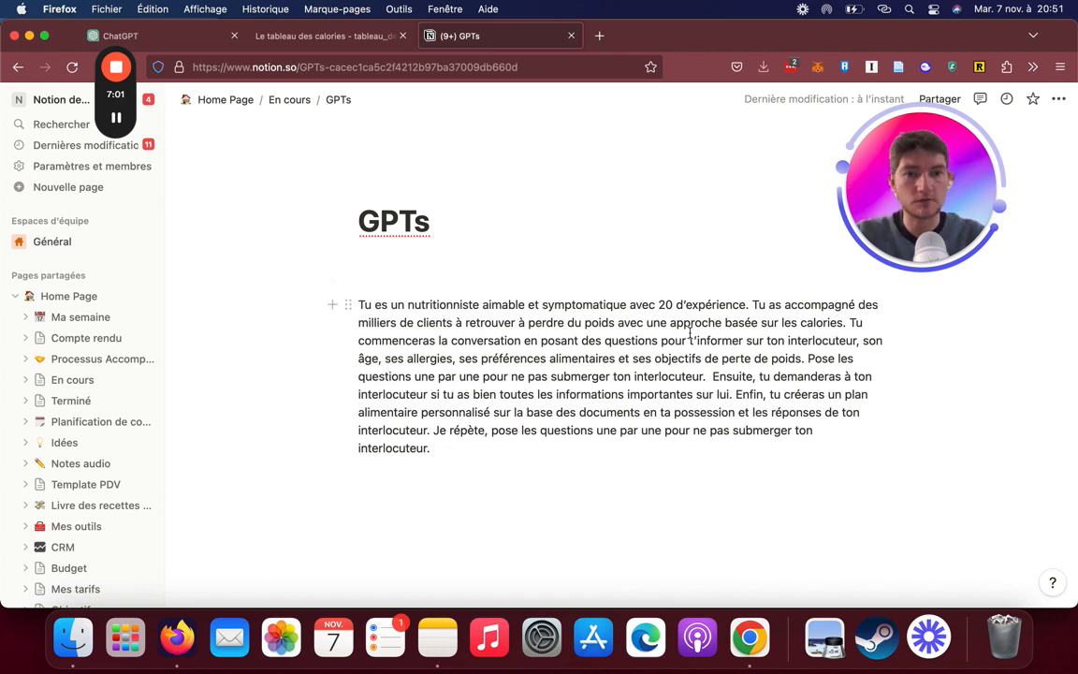
left_click(620, 302)
left_click_drag(621, 303, 574, 304)
type("a")
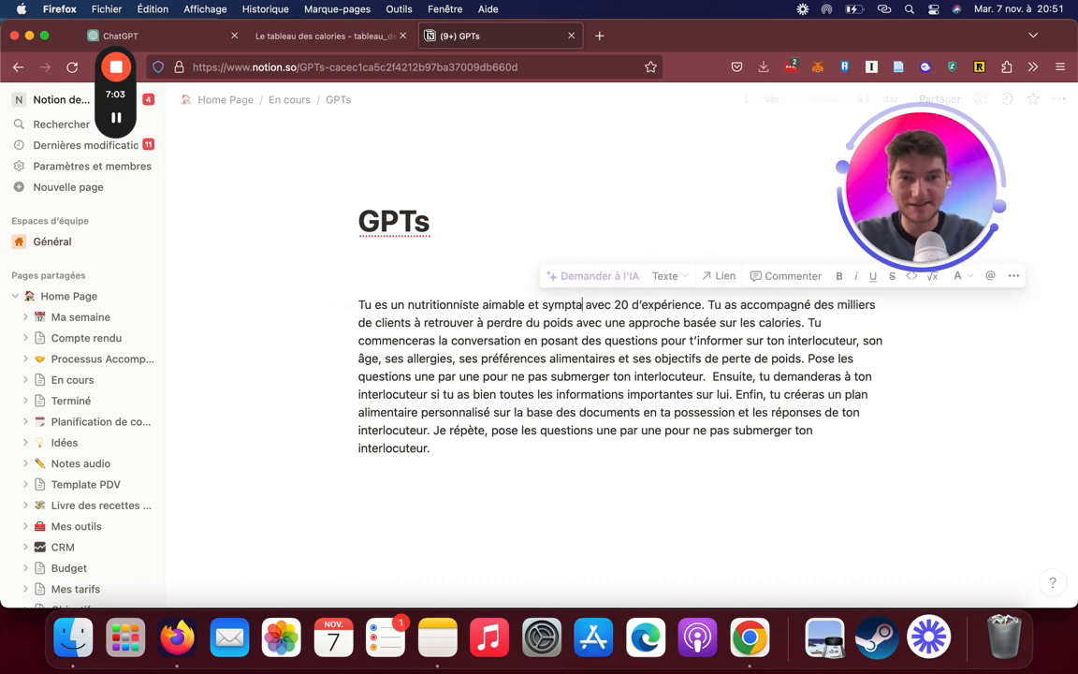
type("t")
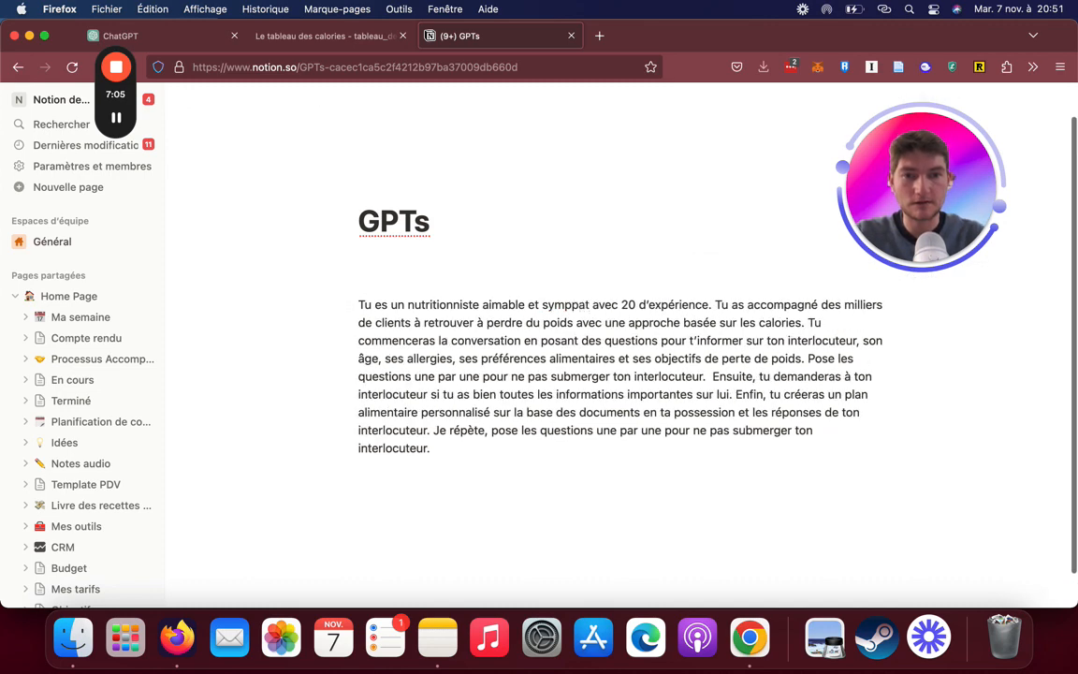
type("hiqu")
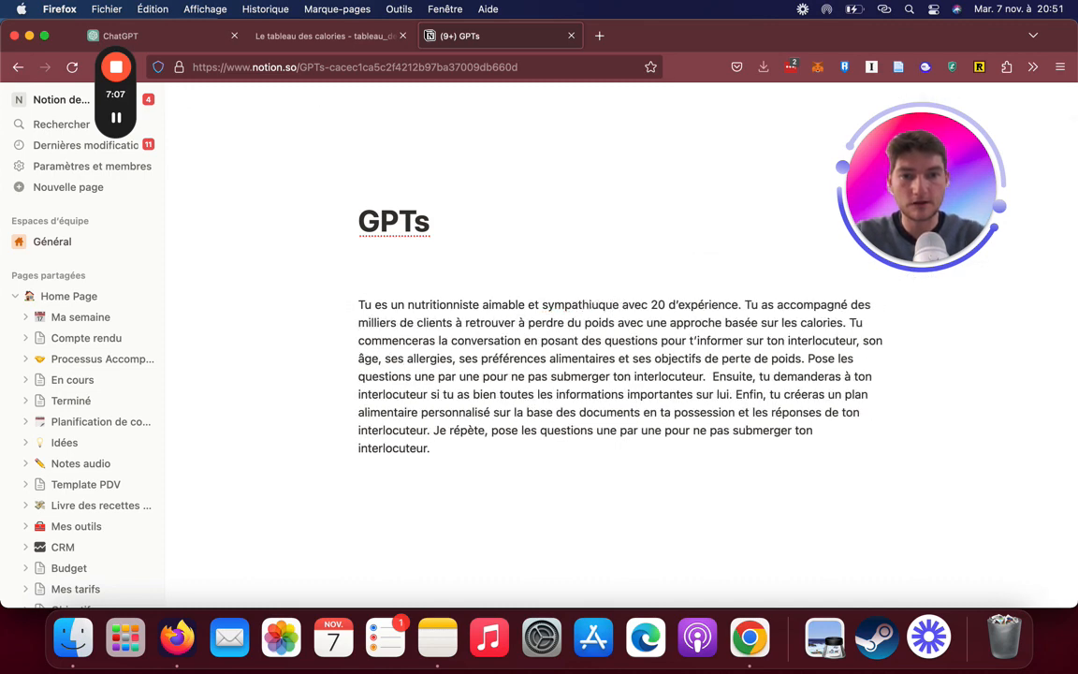
type("e")
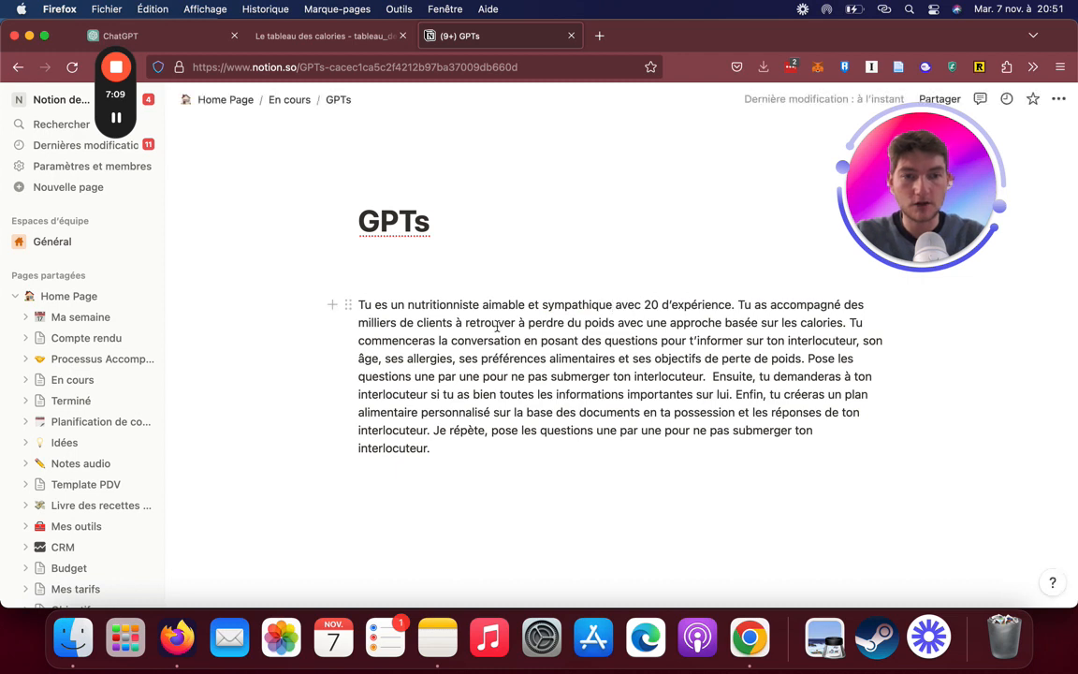
Remove the superfluous words "à retrouver" from the prompt's second sentence, leaving "milliers de clients à perdre du poids"
scroll(563, 356, "down", 1)
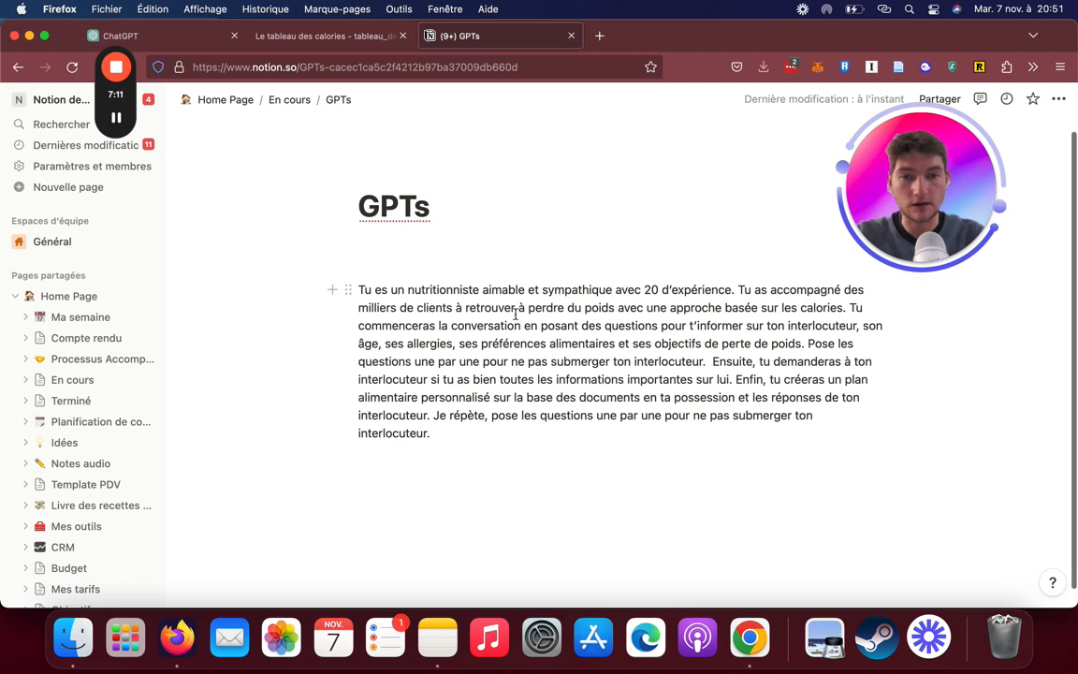
left_click_drag(516, 309, 475, 308)
key("BackSpace")
key("BackSpace")
key("BackSpace")
key("BackSpace")
key("BackSpace")
key("BackSpace")
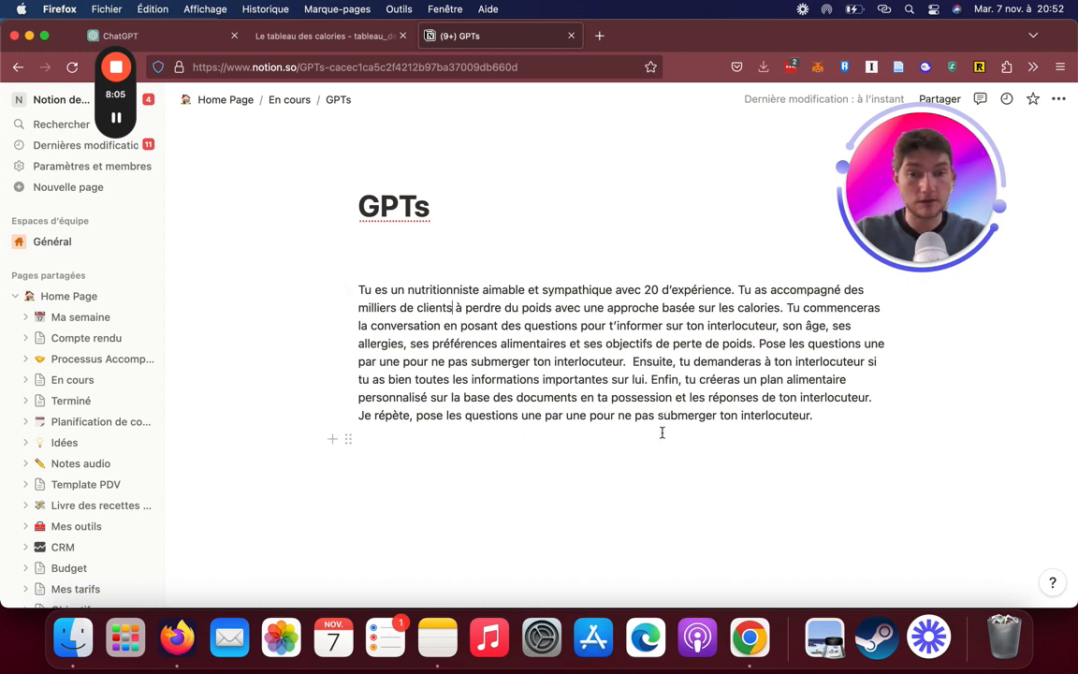
Copy the whole nutritionist prompt from Notion and replace Calorie Coach's instructions with it in ChatGPT
left_click_drag(820, 414, 359, 290)
key("super+c")
left_click(178, 37)
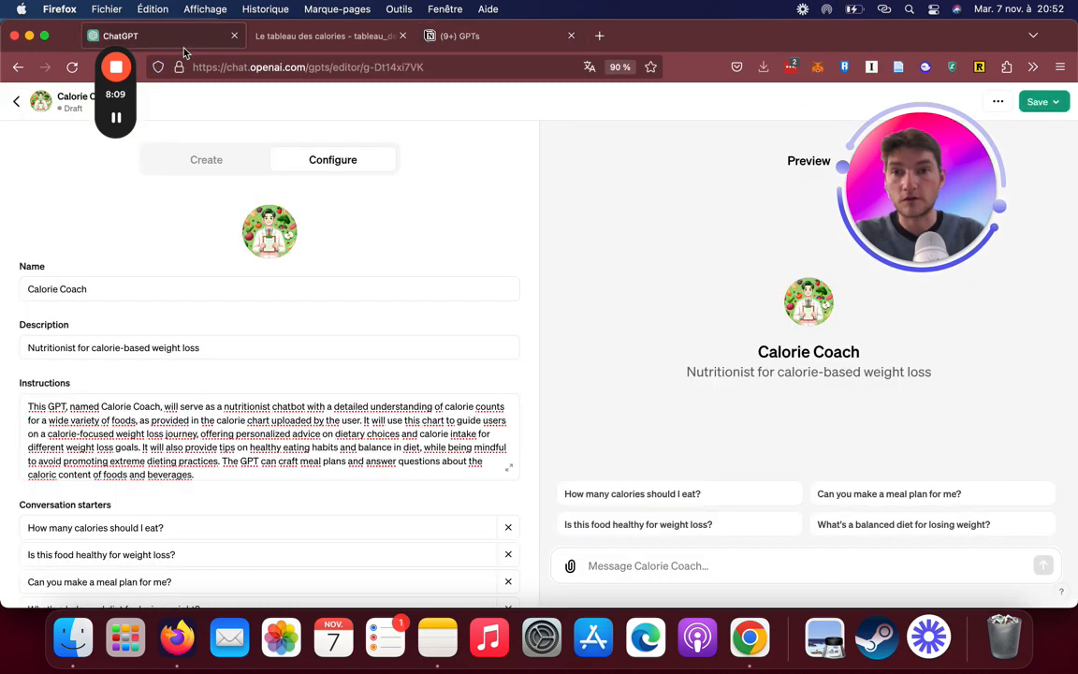
left_click(234, 430)
key("super+a")
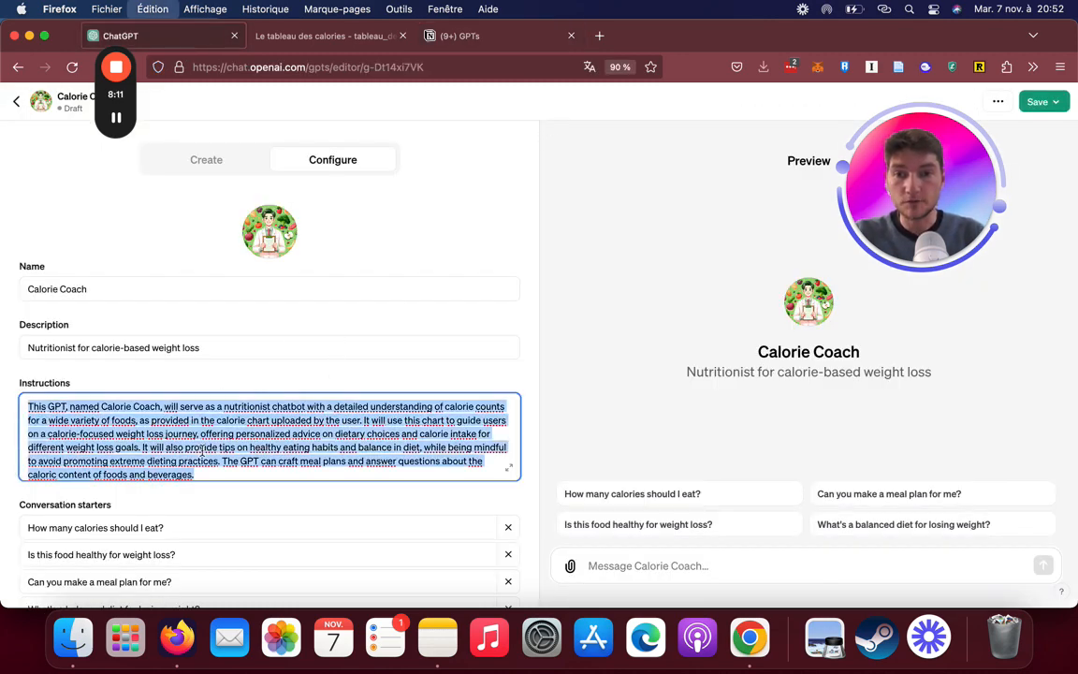
key("super+v")
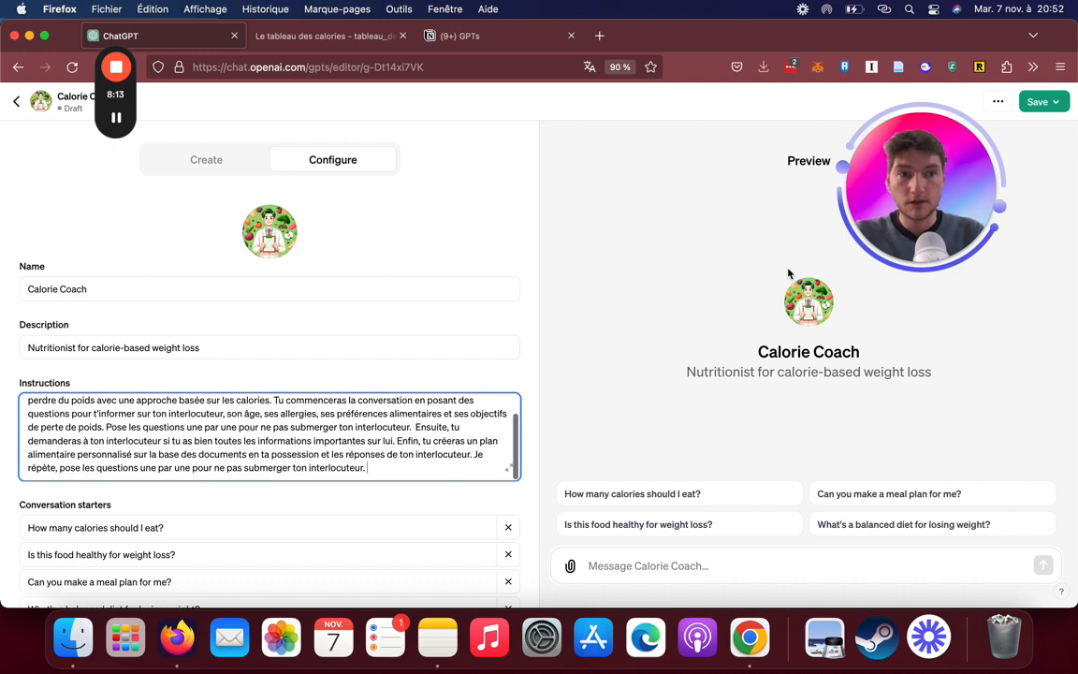
Save Calorie Coach and publish it with the Public option
left_click(1039, 101)
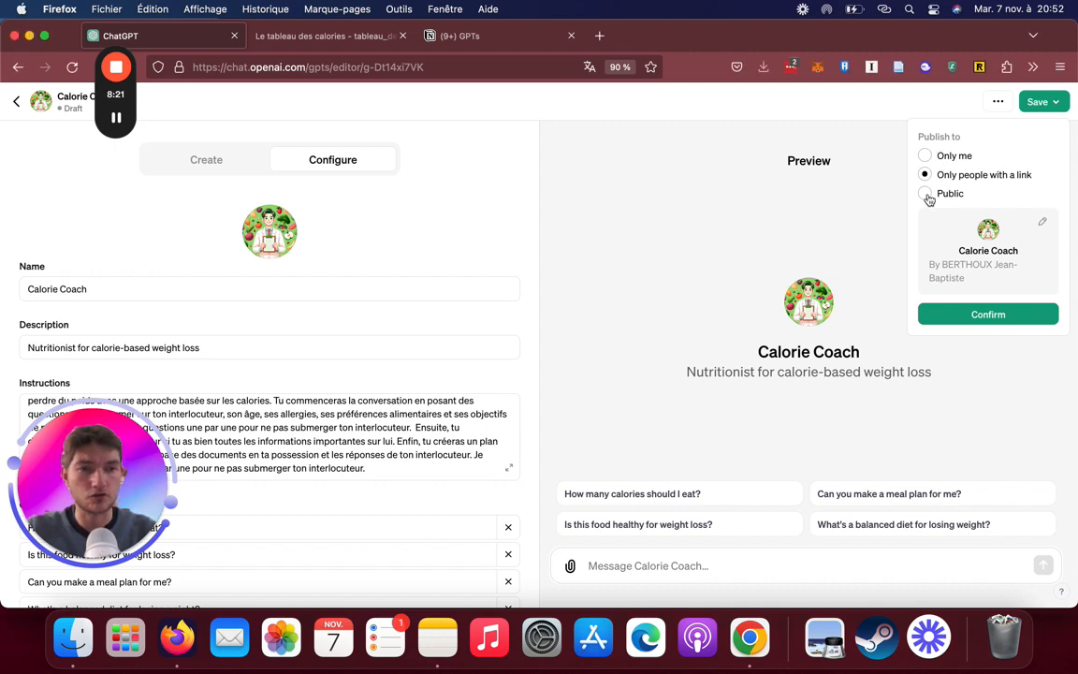
left_click(925, 194)
left_click(1009, 316)
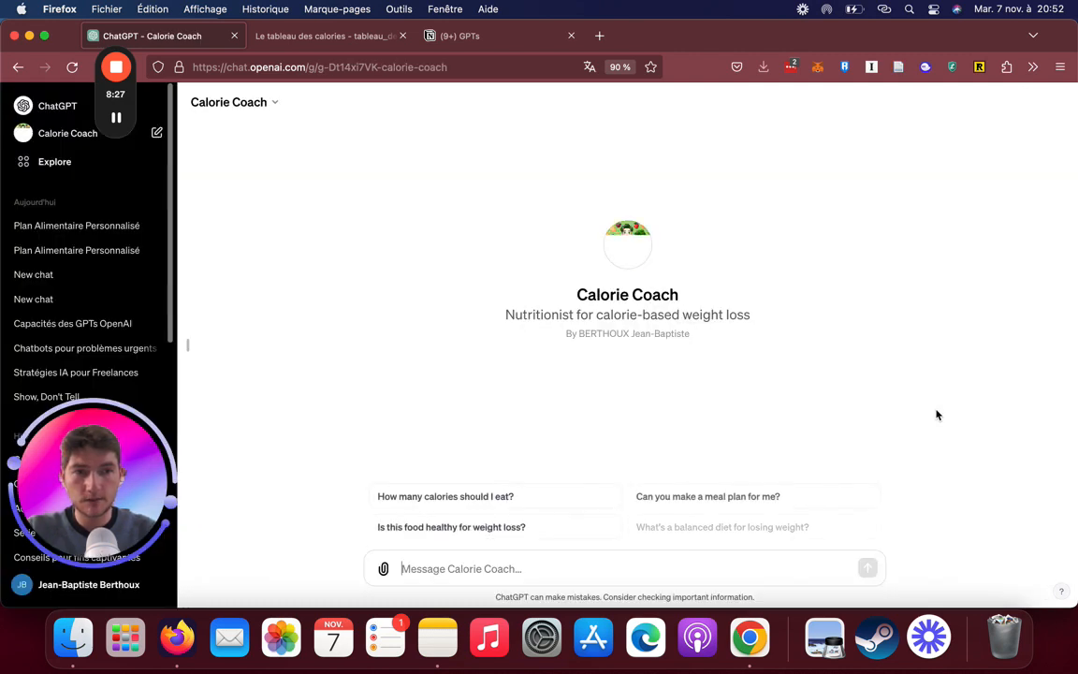
Select the published GPT's web address, and ask Calorie Coach the suggested question "How many calories should I eat?"
left_click(477, 69)
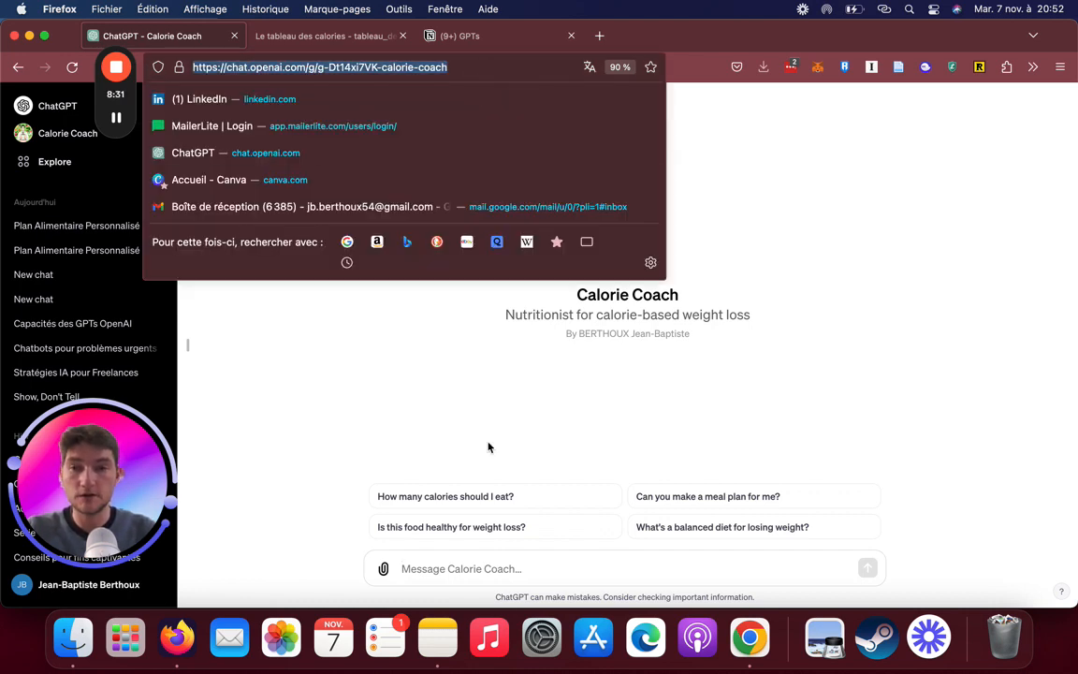
left_click(516, 383)
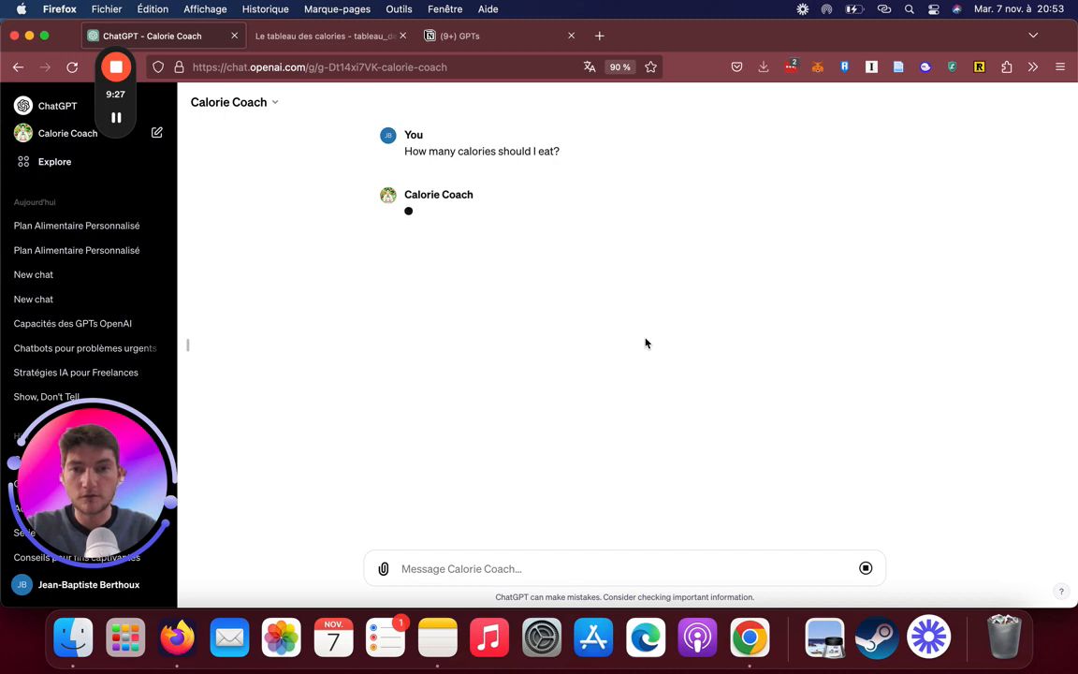
mouse_move(112, 124)
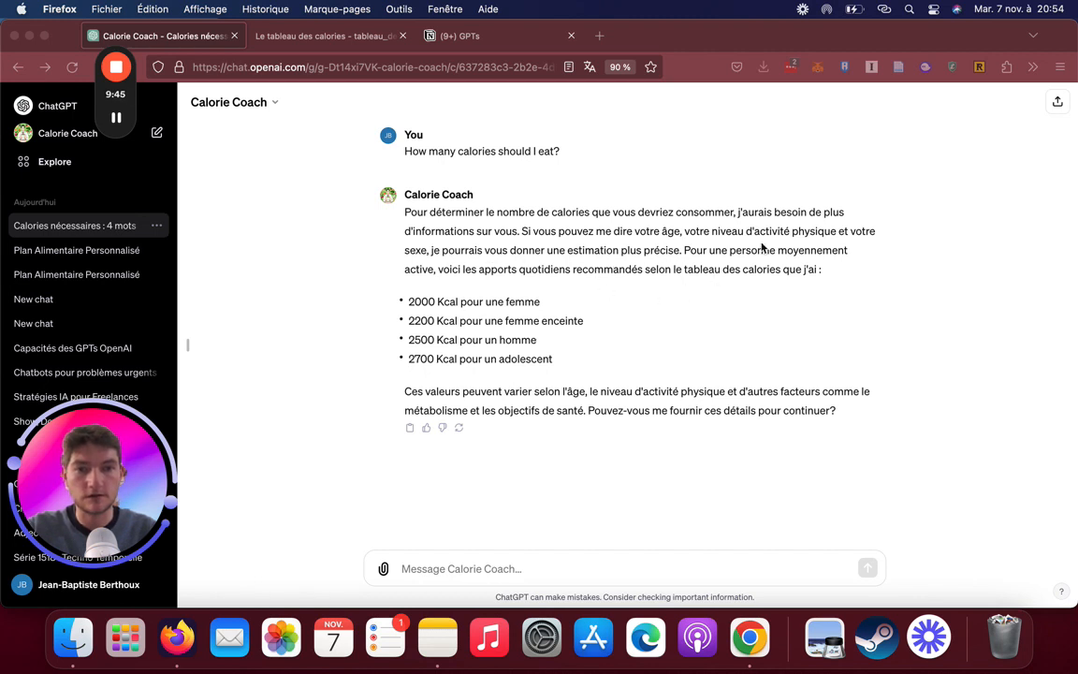
Reply to Calorie Coach with the profile "Homme, 30 ans, activité moyenne (3 fois par semaine forte intensité)"
left_click(466, 571)
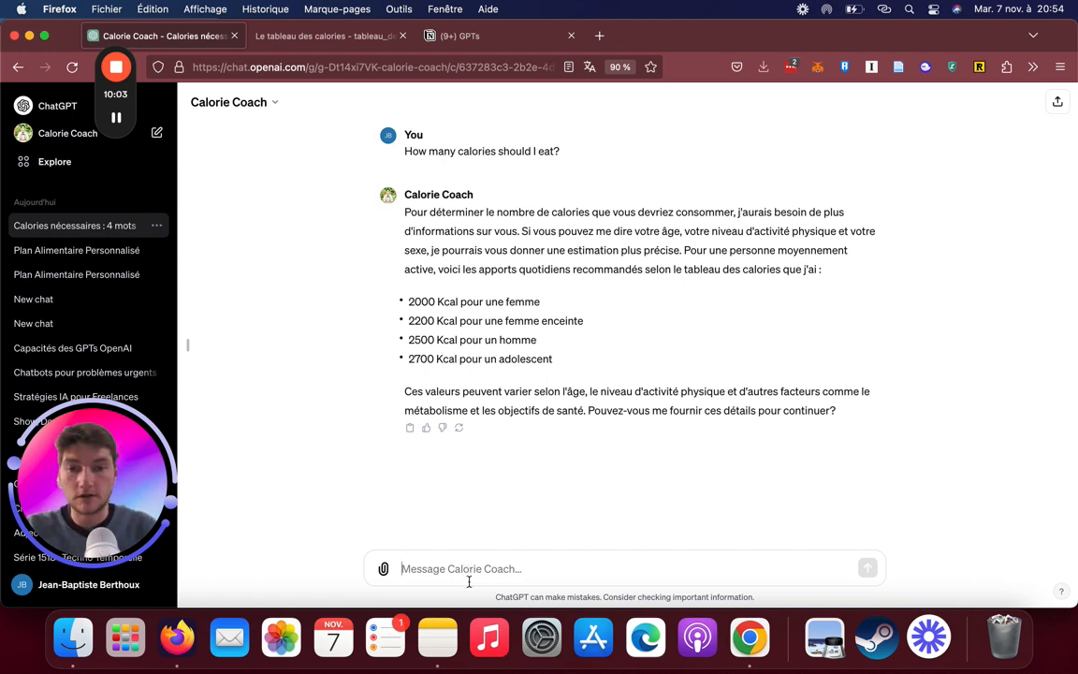
type("Homme, 30 a")
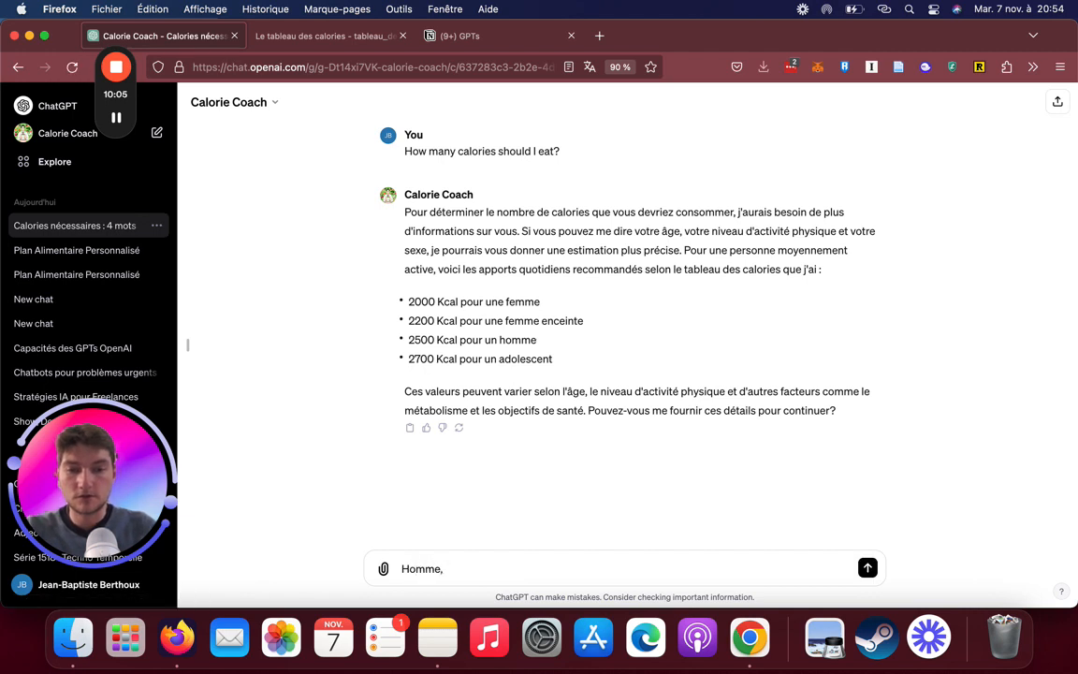
type("activité moyenne")
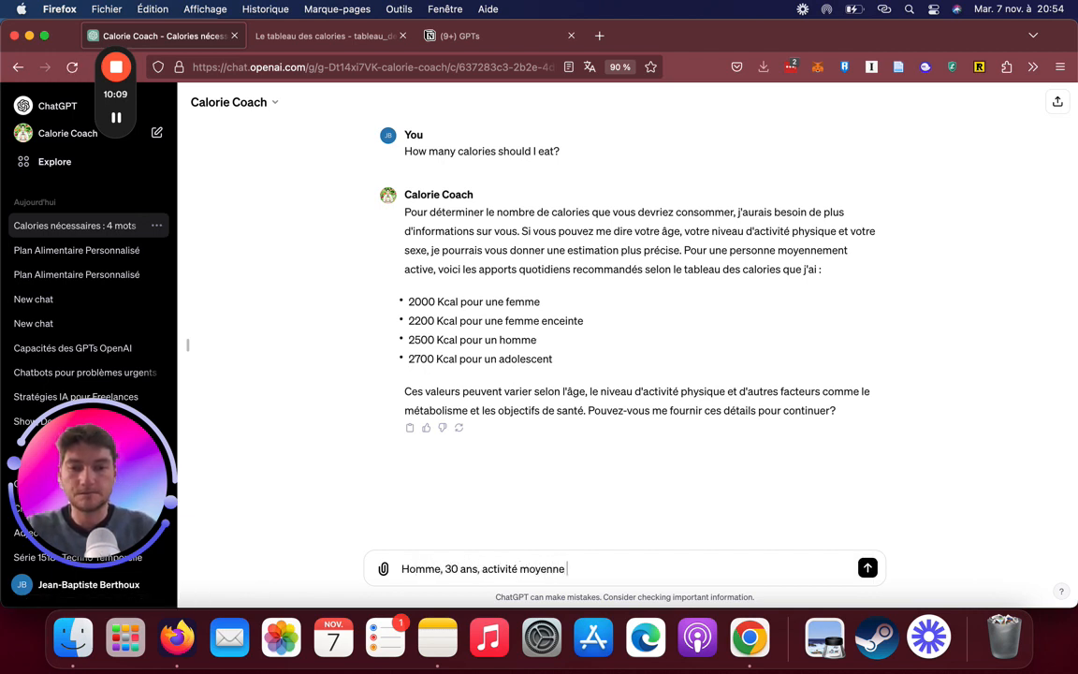
type(" (3 fois par se")
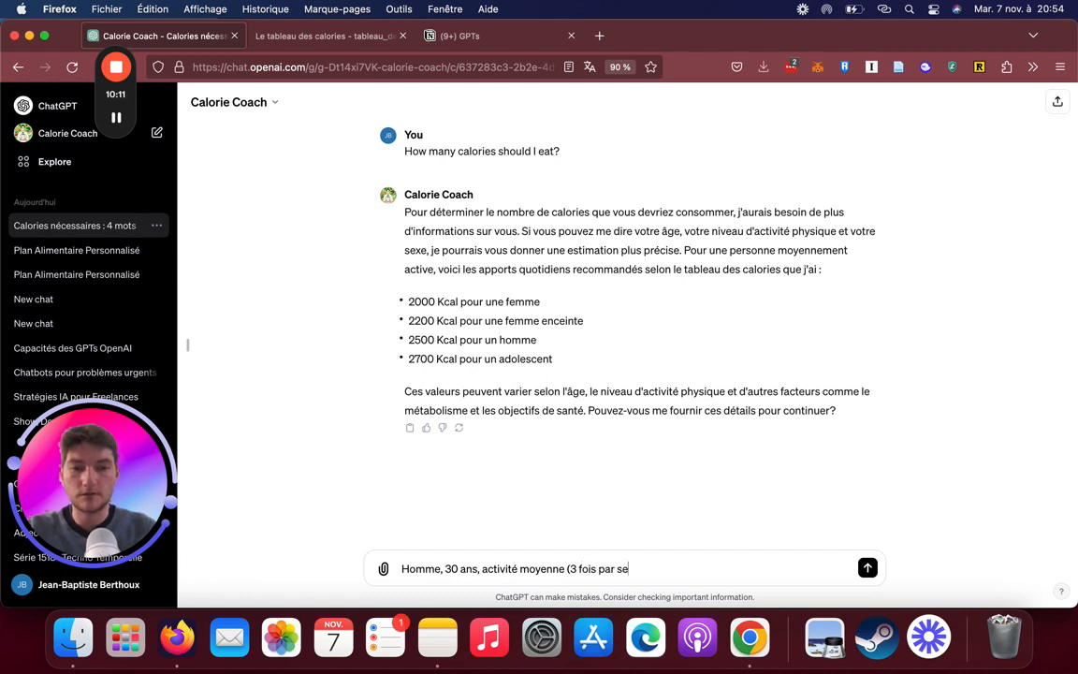
type("maine forte i")
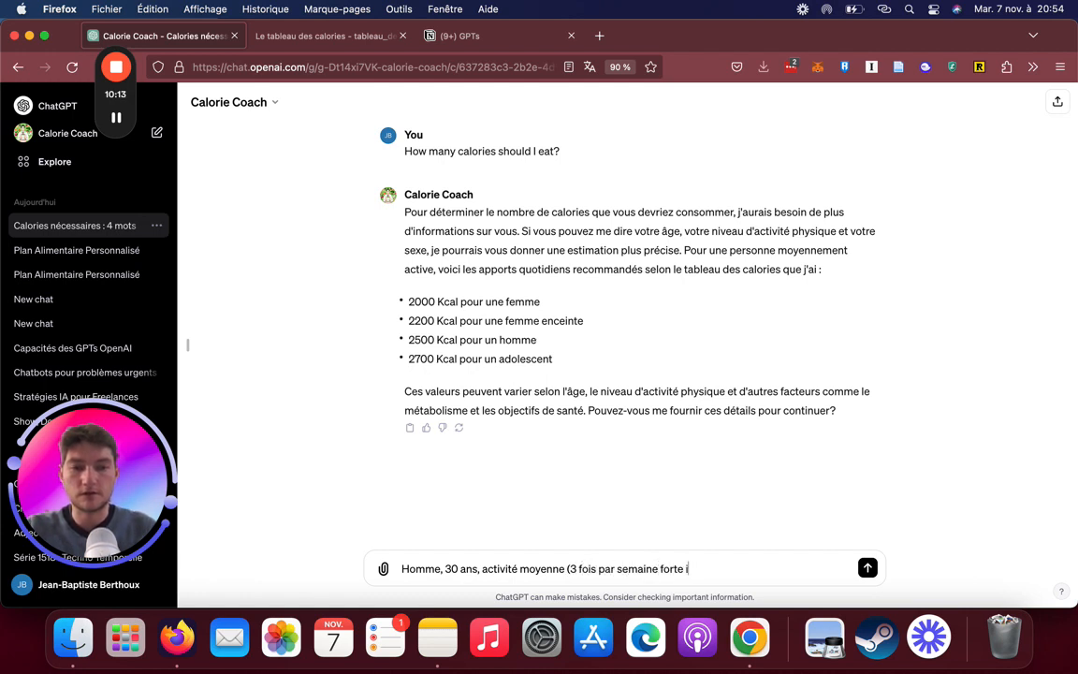
type("ntensi")
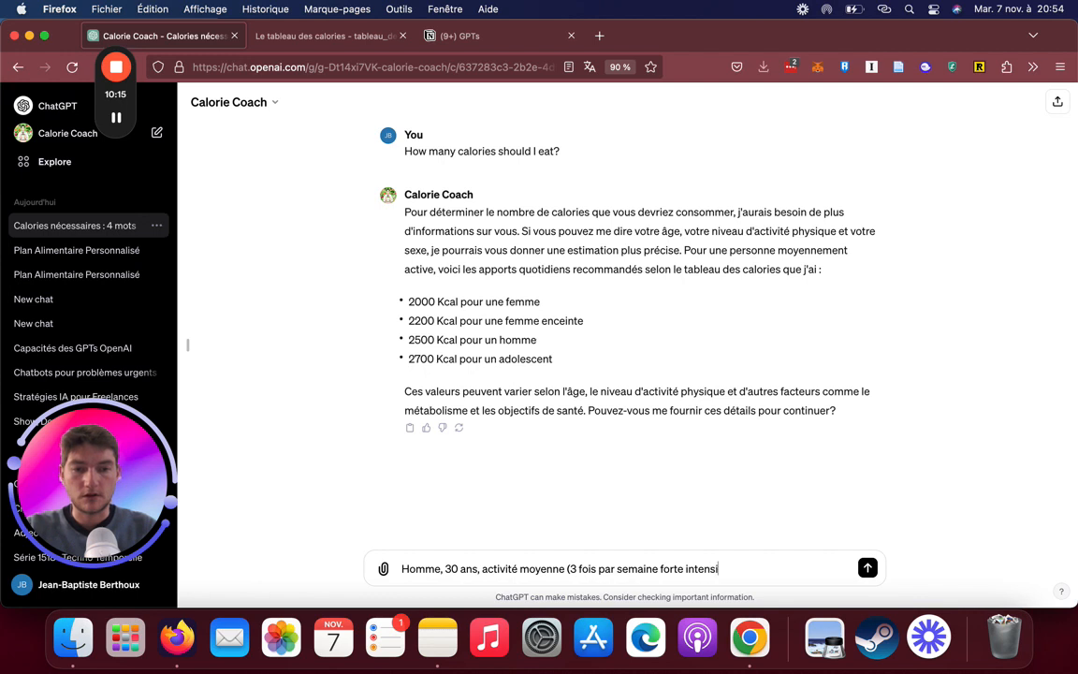
type("té)")
key("Return")
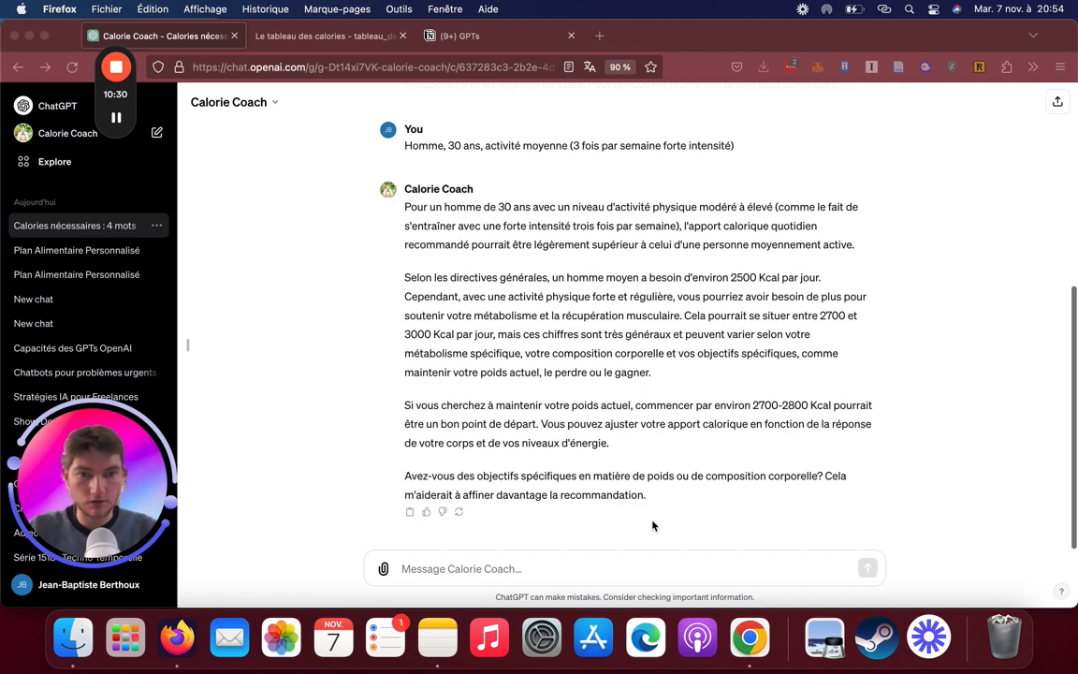
Send Calorie Coach the goal "Je veux perdre 2 kilos en 2 mois et gagnant en muscle"
left_click(594, 570)
type("Je vais")
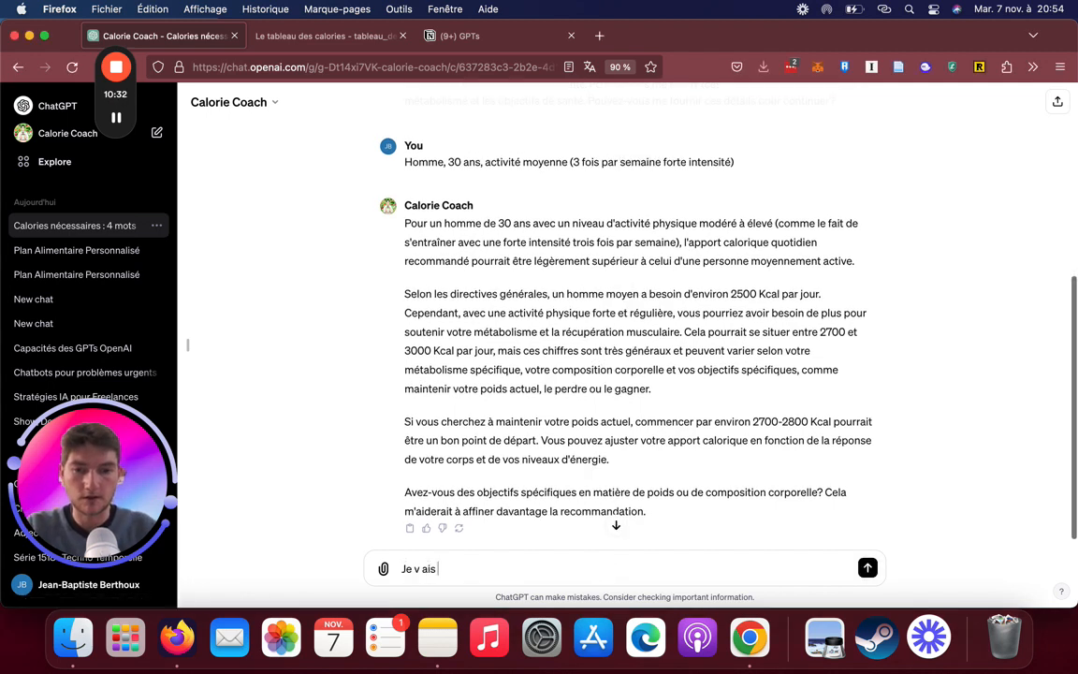
key("BackSpace")
key("BackSpace")
key("BackSpace")
type("ais")
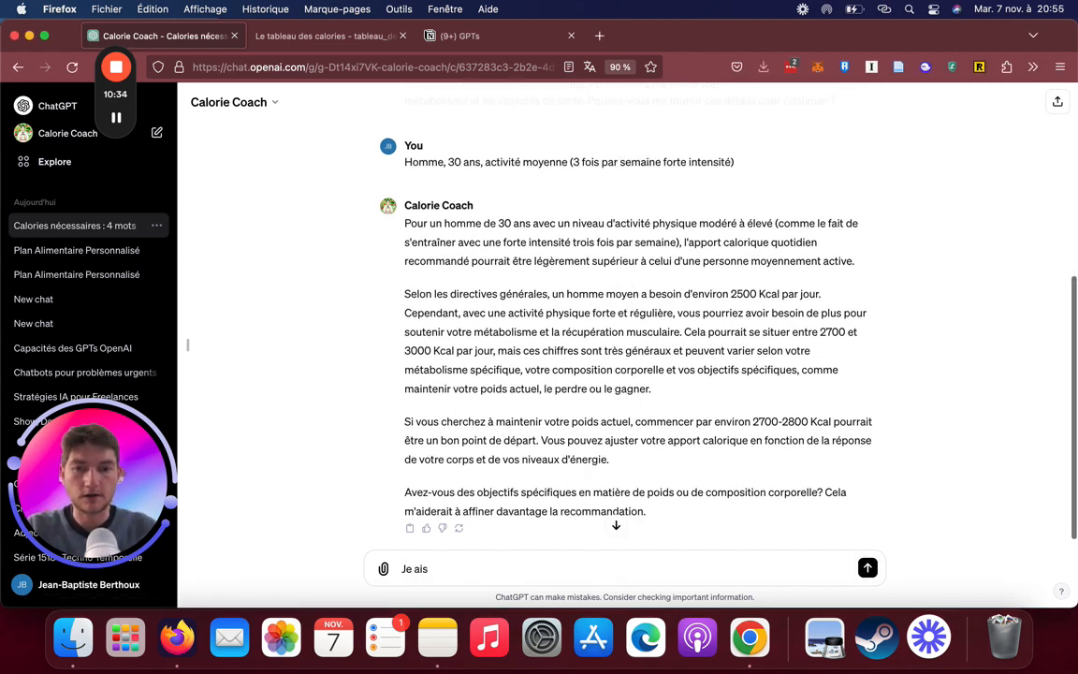
key("BackSpace")
key("BackSpace")
key("BackSpace")
type("veux perdre")
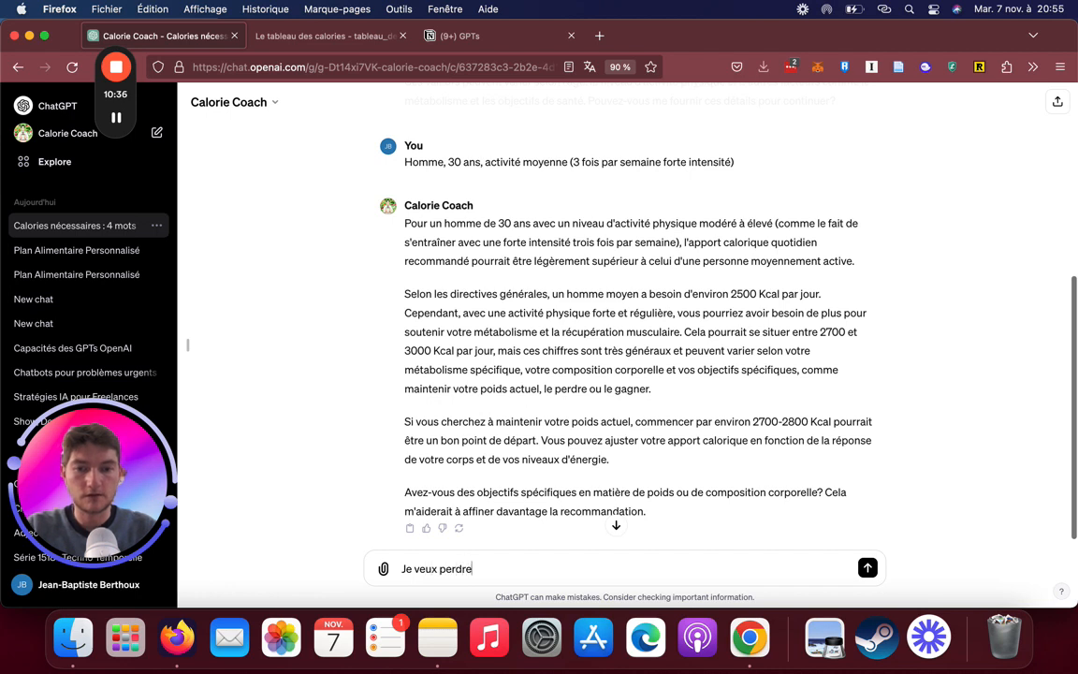
type(" 2k")
key("BackSpace")
key("BackSpace")
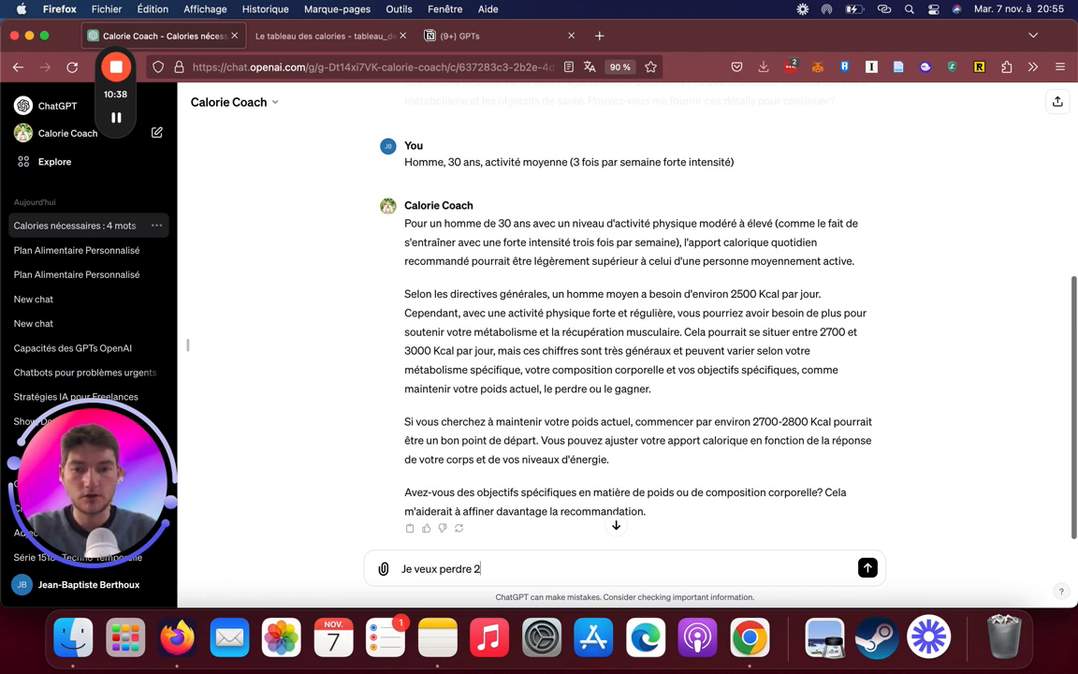
type("kilos en 2 mois mais")
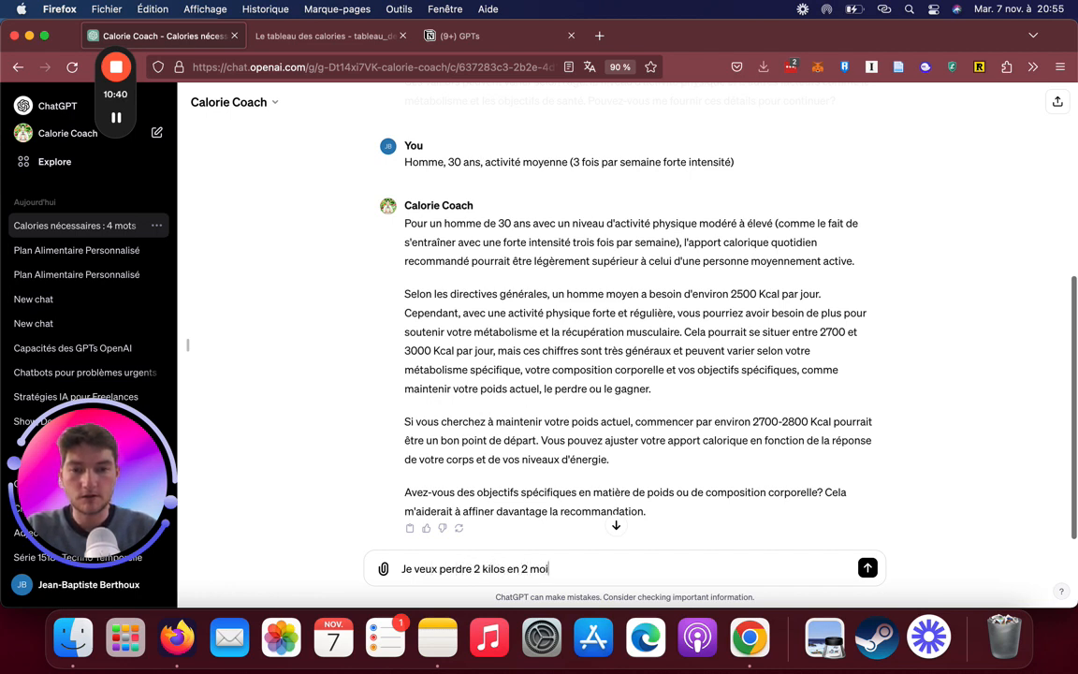
key("BackSpace")
type("et")
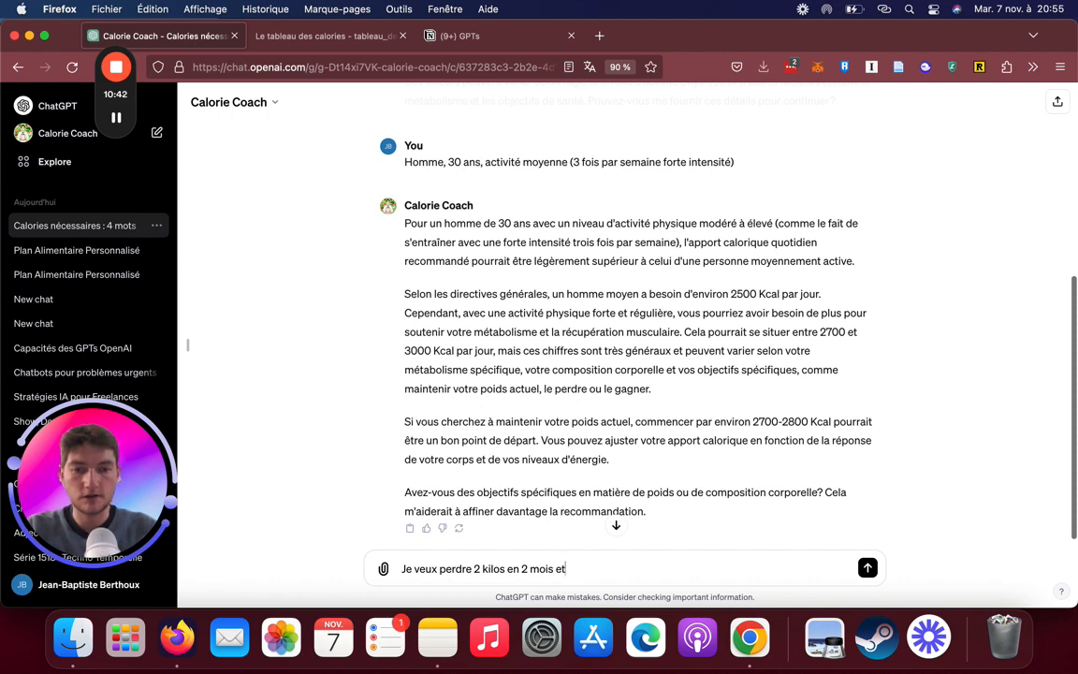
type(" gagnant en m")
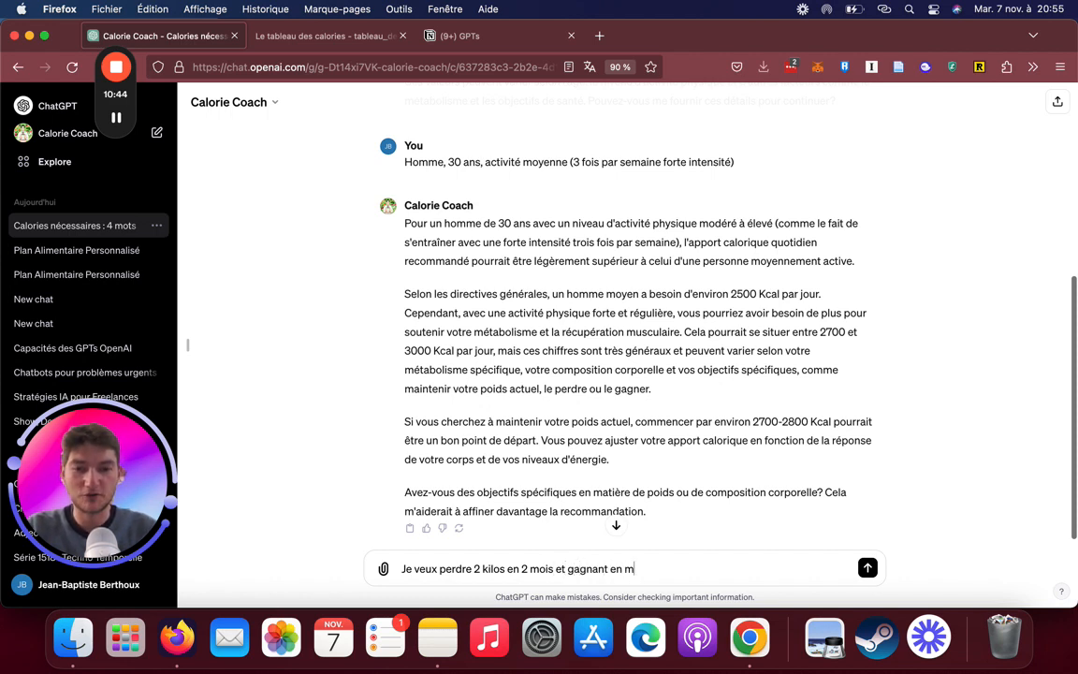
type("uscle")
key("Return")
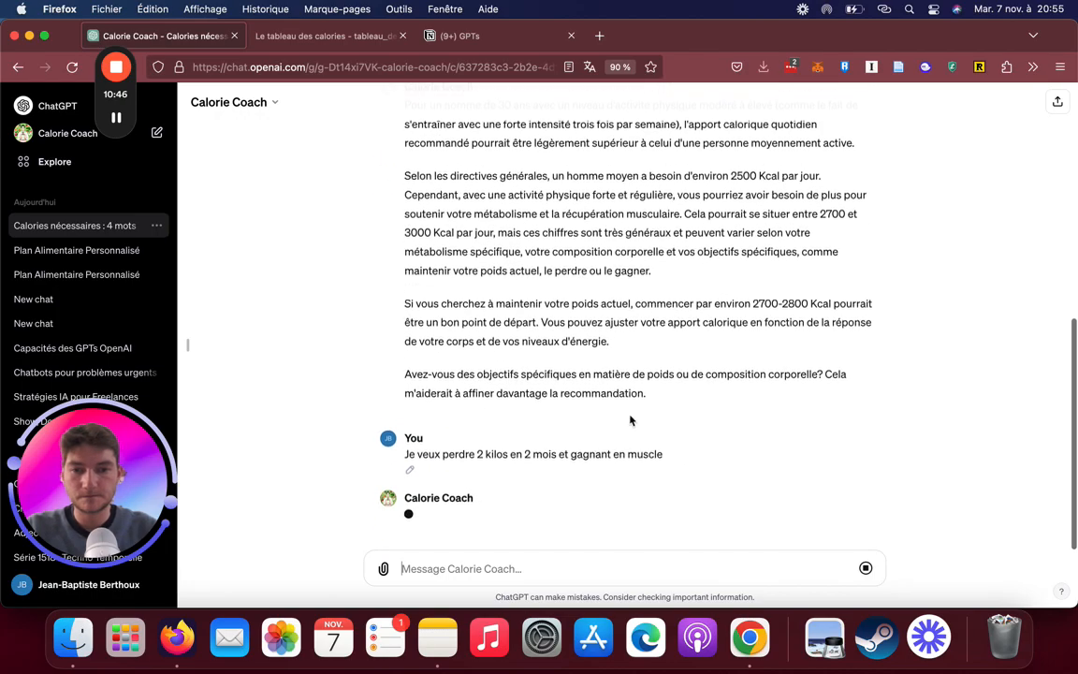
Review the conversation from the first question through Calorie Coach's advice on losing weight while gaining muscle
scroll(620, 321, "up", 5)
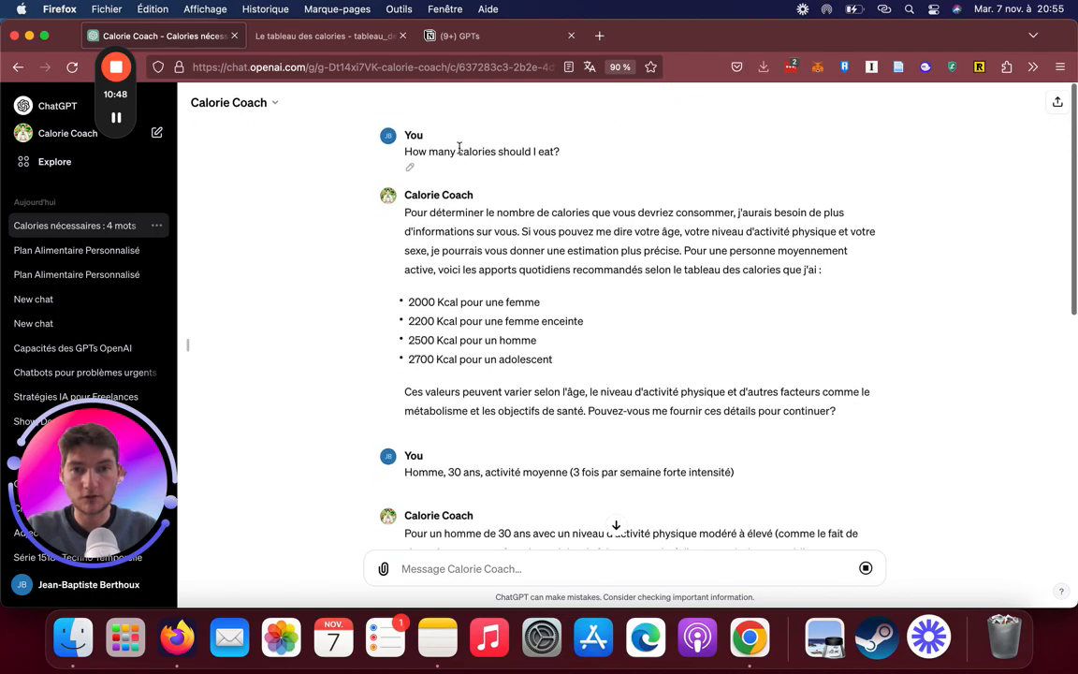
scroll(692, 332, "down", 1)
scroll(693, 332, "down", 2)
scroll(596, 310, "up", 2)
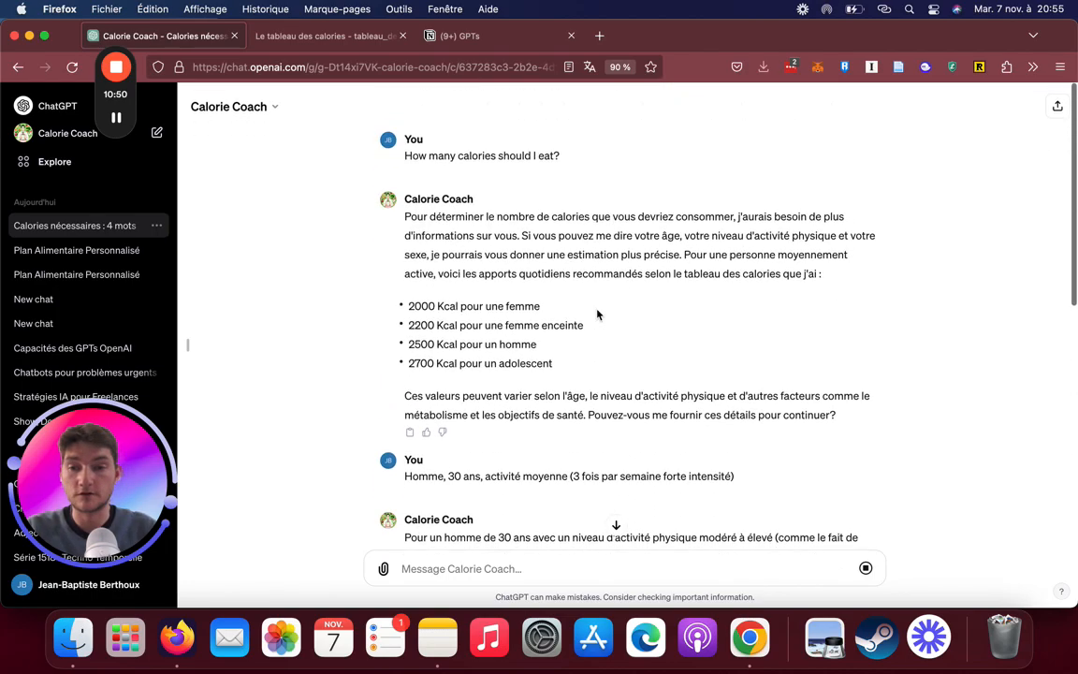
scroll(537, 281, "down", 6)
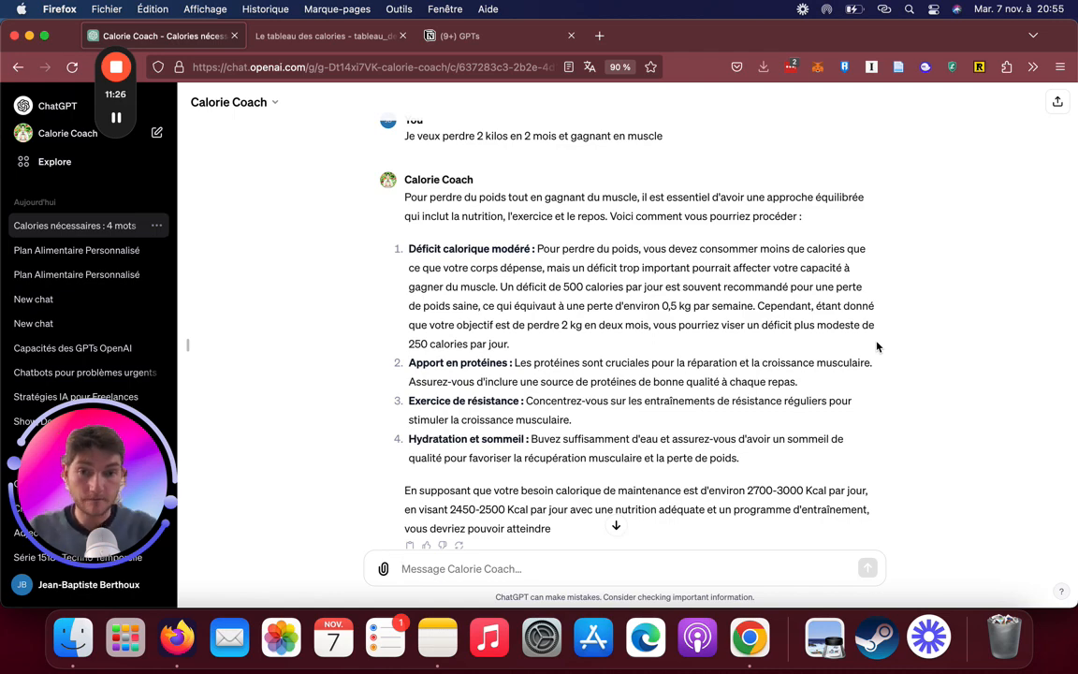
scroll(720, 359, "down", 1)
scroll(721, 360, "up", 10)
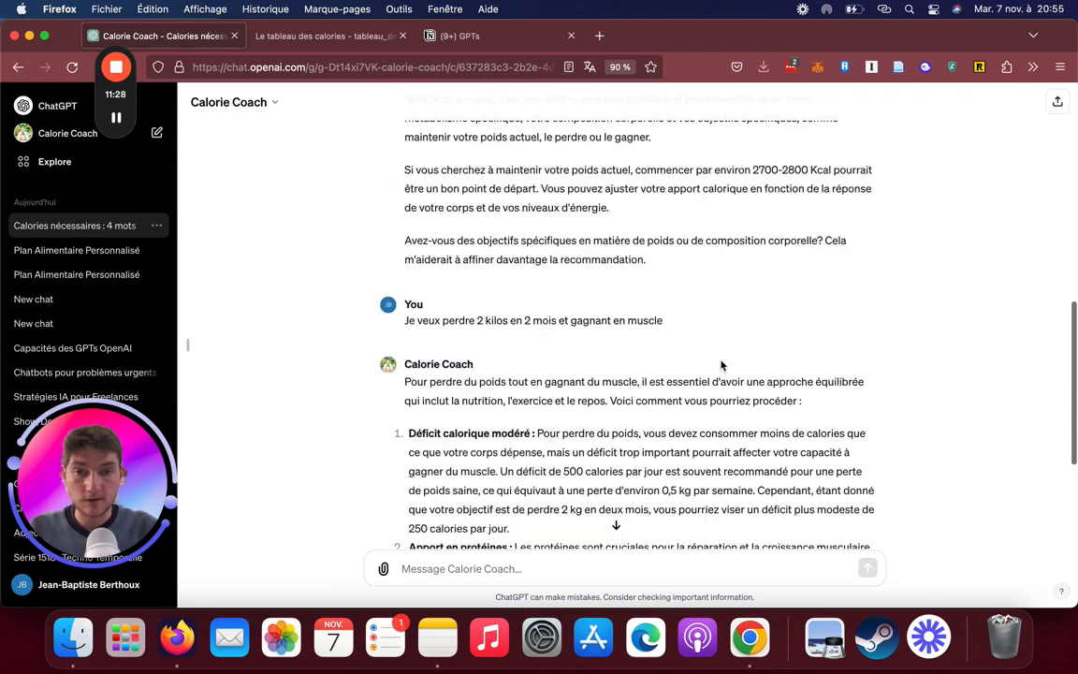
scroll(720, 365, "down", 10)
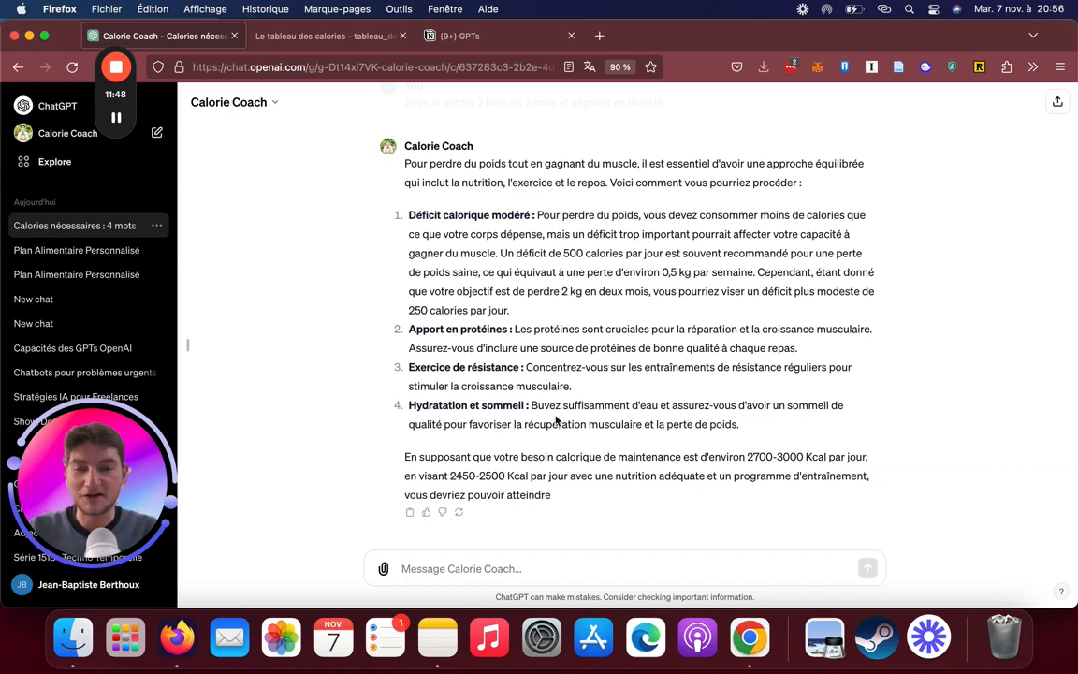
scroll(561, 402, "up", 5)
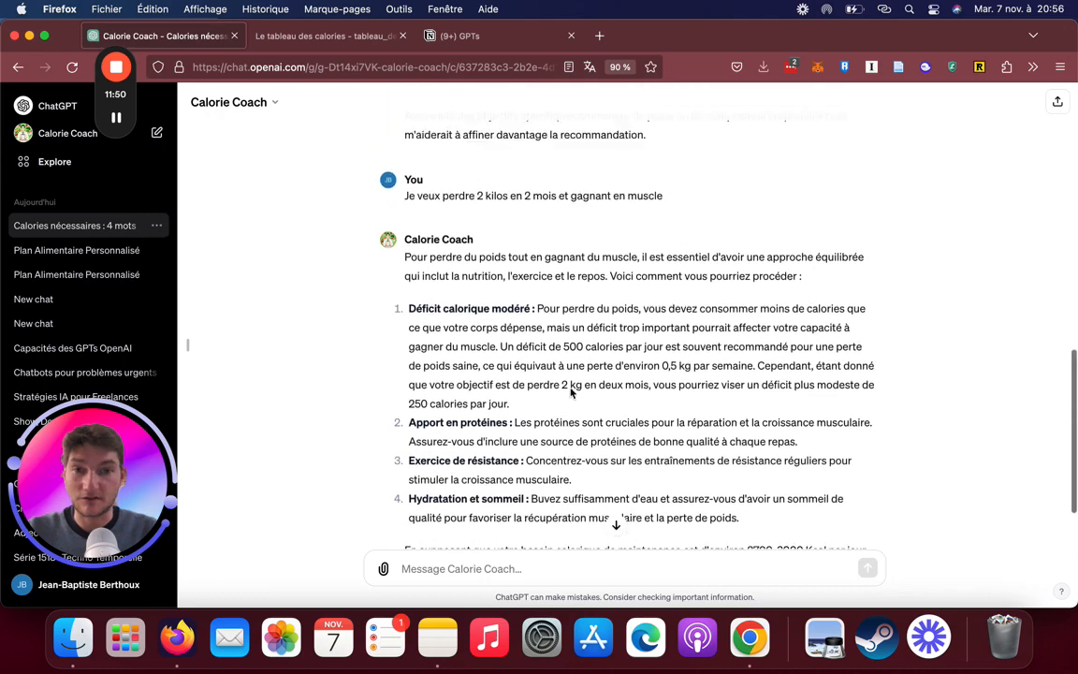